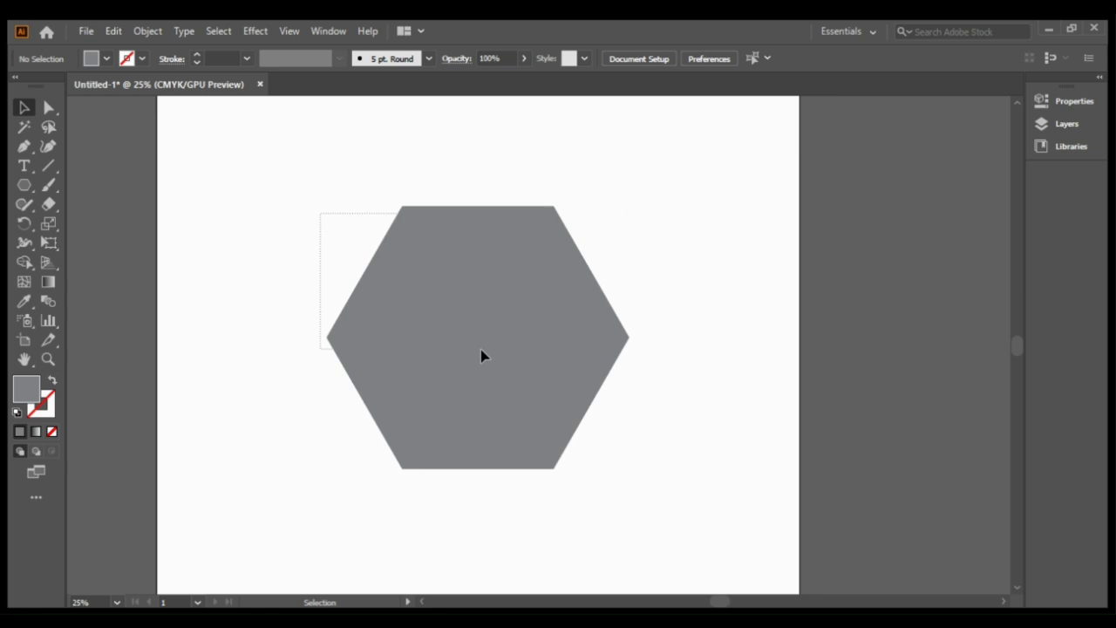
Round the grey hexagon's upper-left and lower-left corners equally with the live corner control.
drag(481, 350, 616, 460)
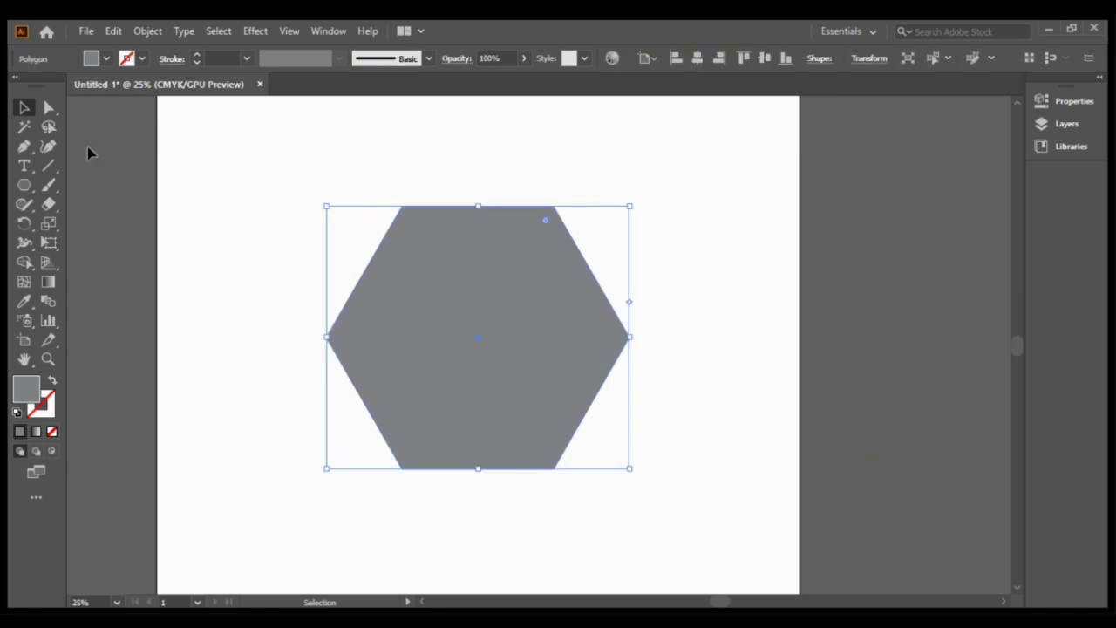
click(48, 107)
drag(369, 174, 436, 257)
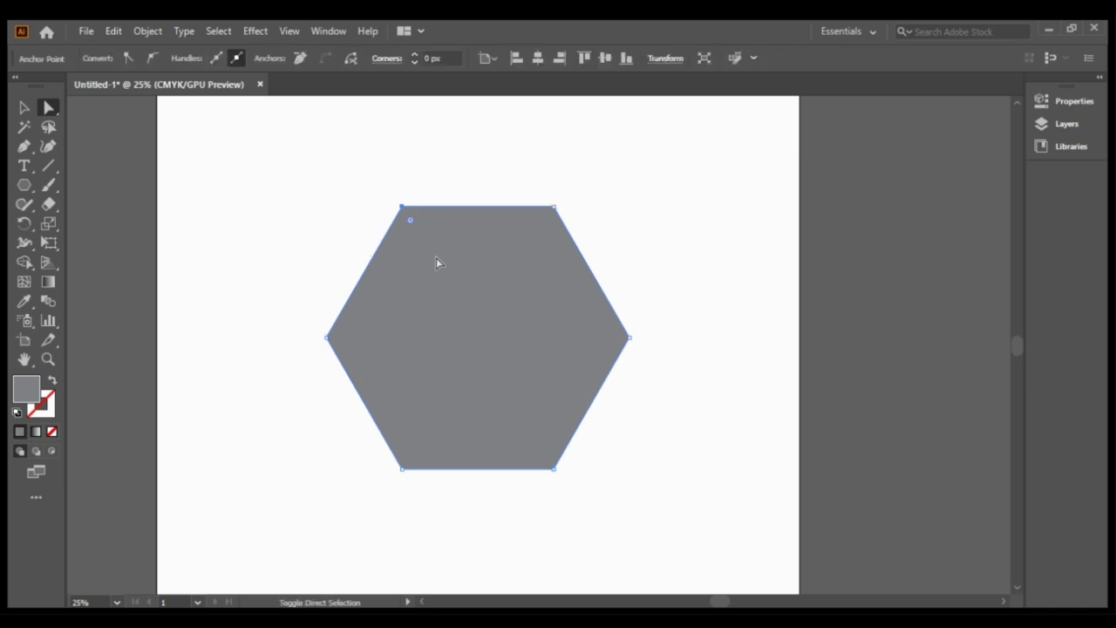
drag(364, 451, 433, 493)
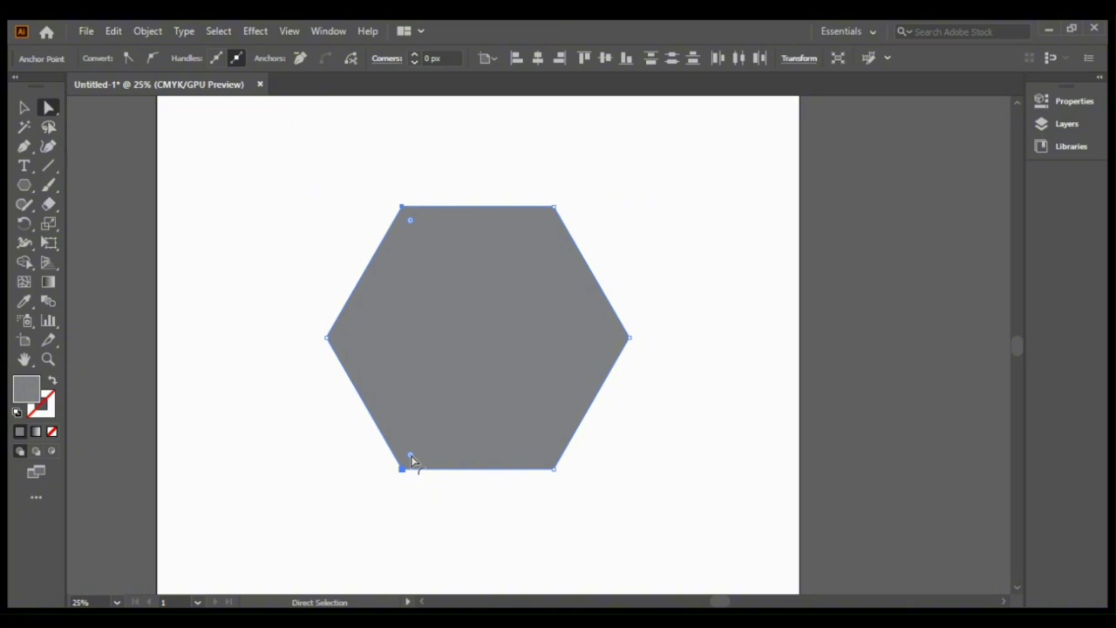
drag(410, 456, 441, 433)
Place a lighter grey copy of the rounded hexagon in front and shift it right, exposing a narrow chevron-shaped band of the original.
click(24, 108)
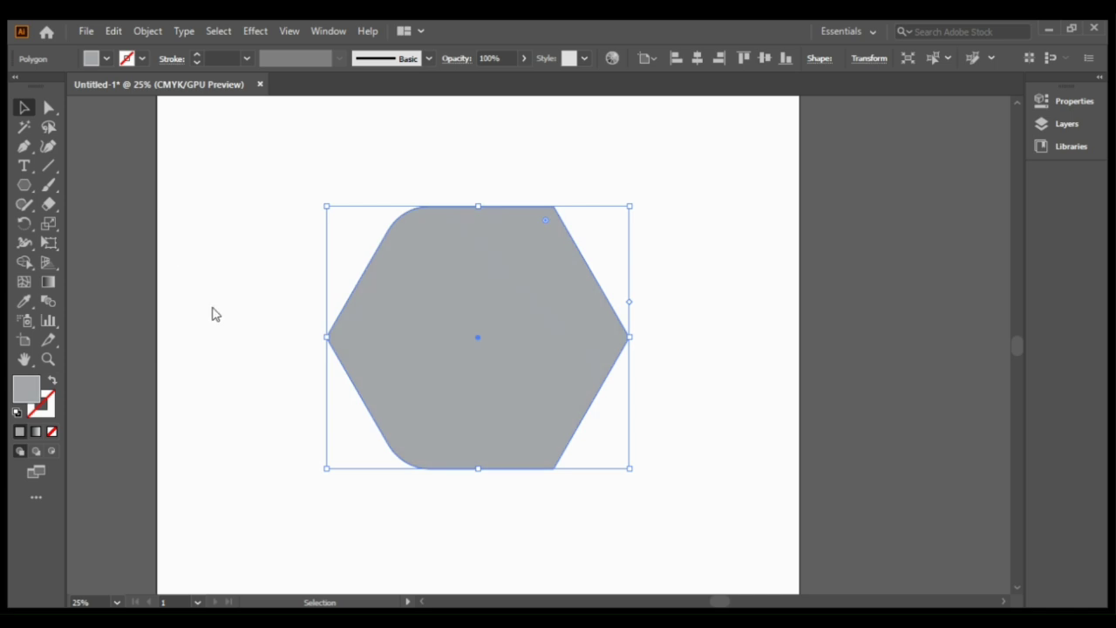
key(Right)
key(Right)
key(Right)
key(Right)
key(Right)
key(Right)
key(Right)
key(Right)
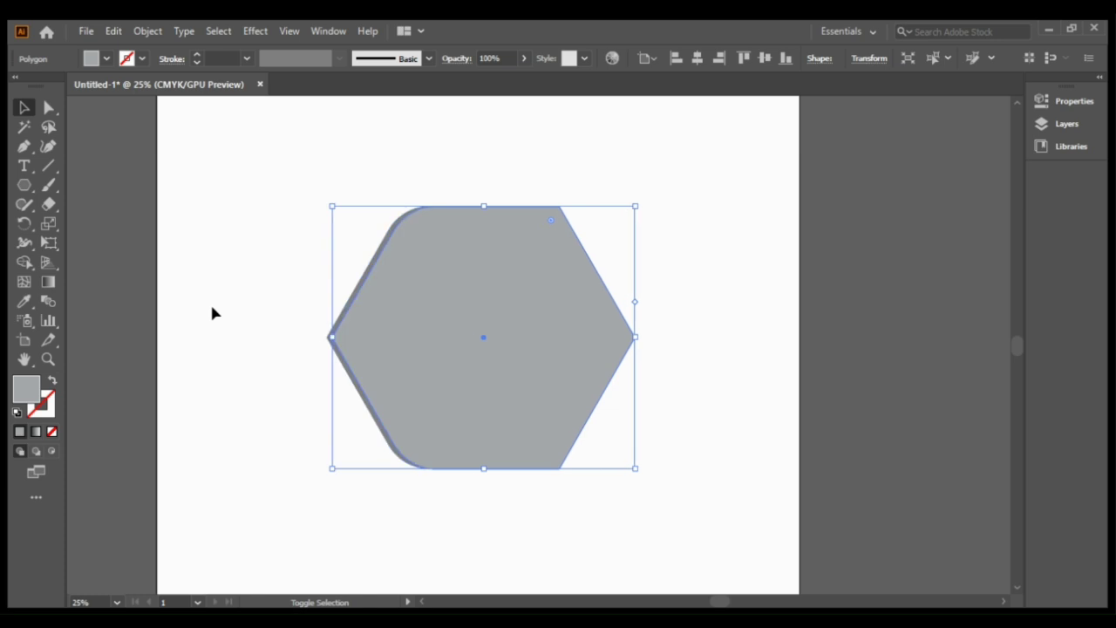
key(Right)
key(Right)
key(Right)
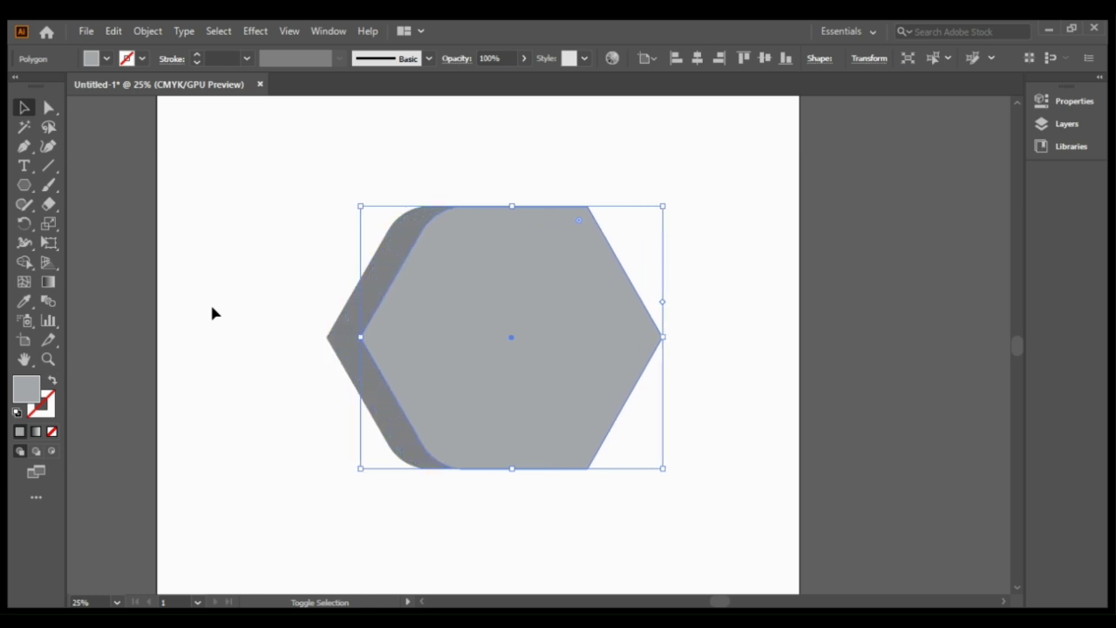
key(Right)
key(Right)
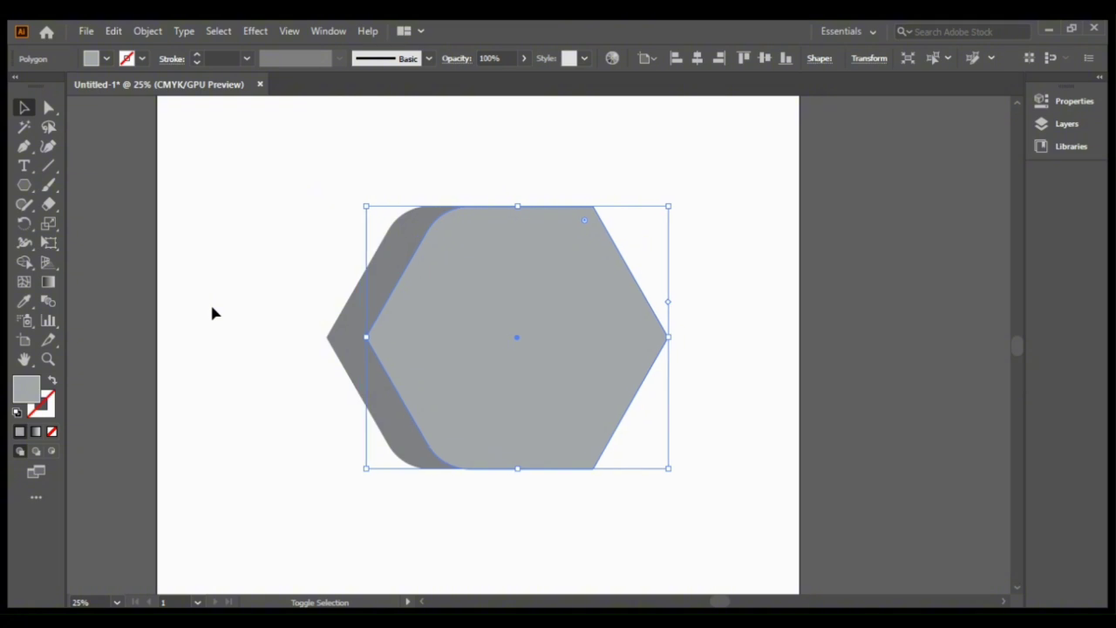
key(Left)
key(Left)
key(Left)
key(Left)
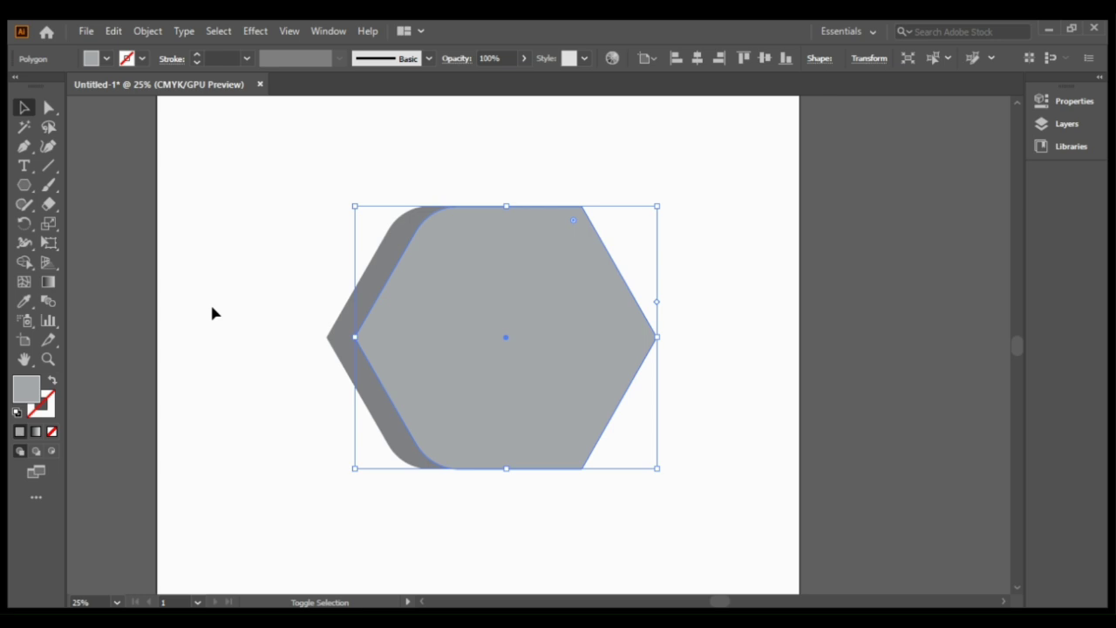
key(Right)
key(Right)
key(Left)
key(Left)
Subtract the front hexagon from the one behind with Minus Front, and centre the remaining chevron on the artboard, rotated to point downward.
drag(266, 172, 667, 520)
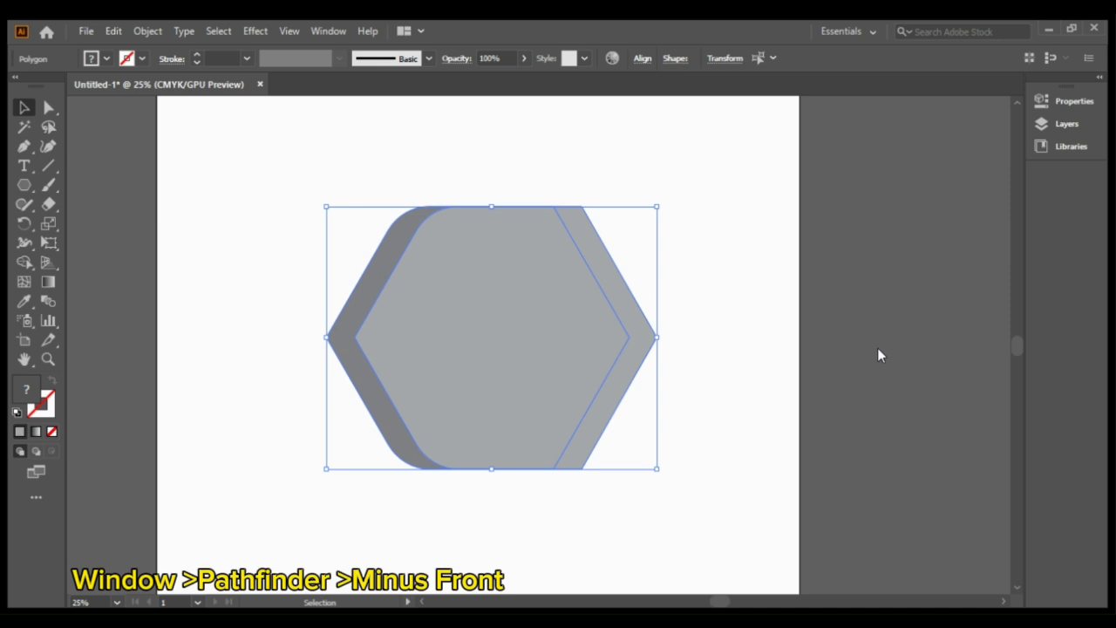
key(ctrl+shift+F9)
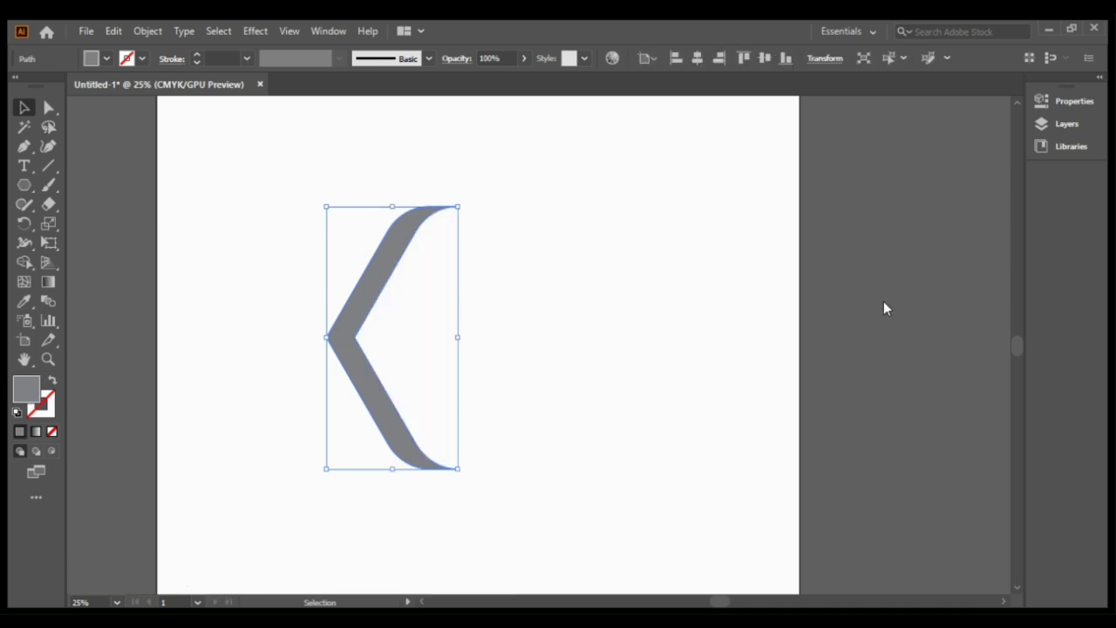
drag(282, 207, 566, 456)
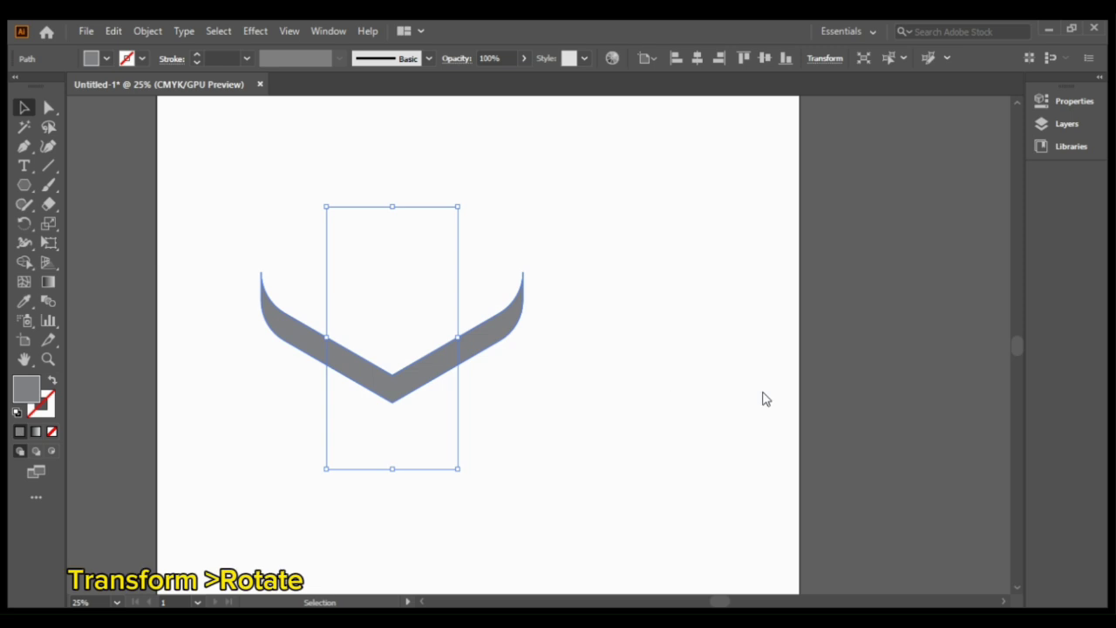
click(697, 59)
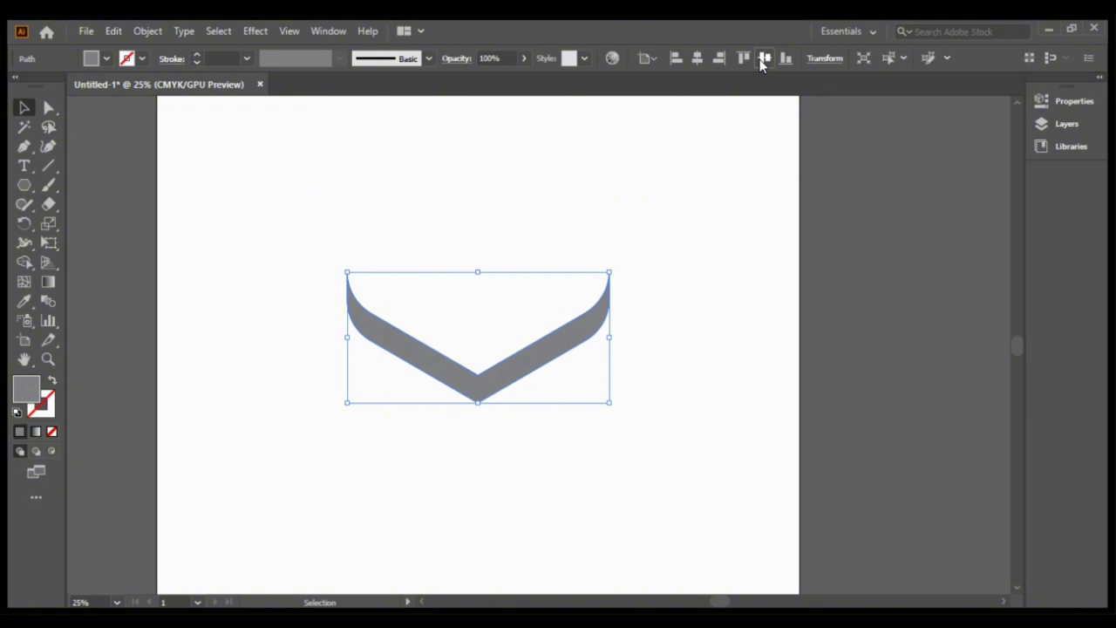
Add a vertically mirrored copy of the chevron and raise it until its tapered ends overlap those of the original, forming a closed frame.
drag(323, 261, 664, 443)
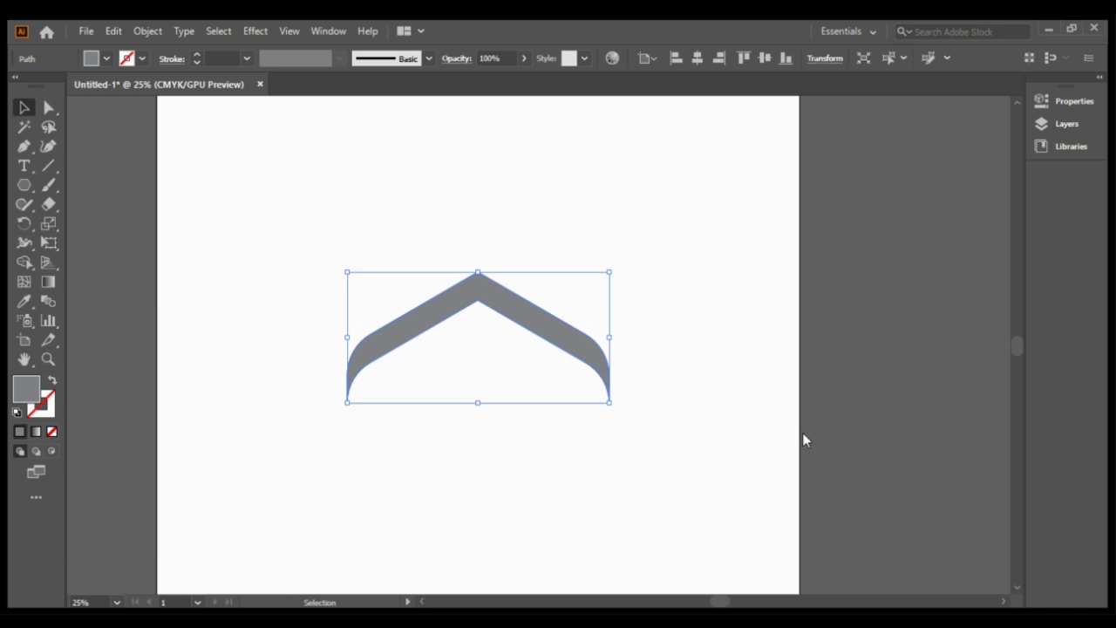
key(ctrl+f)
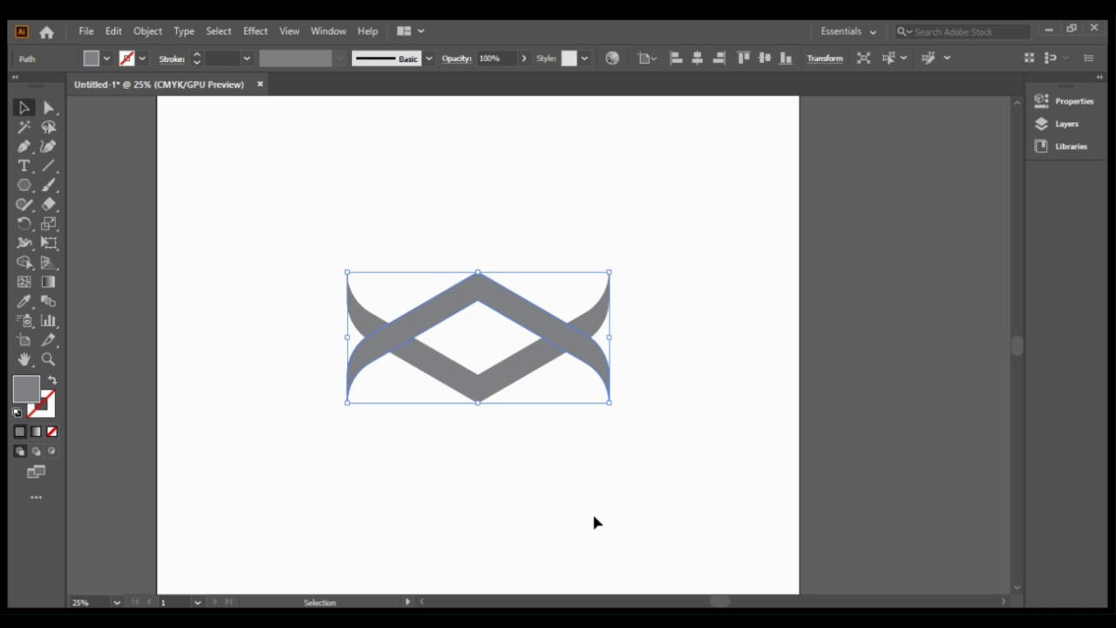
key(shift+Up)
key(shift+Up)
key(shift+Up)
key(shift+Up)
key(shift+Up)
key(shift+Up)
key(shift+Up)
key(shift+Up)
key(shift+Up)
key(shift+Up)
key(shift+Up)
key(shift+Up)
key(shift+Up)
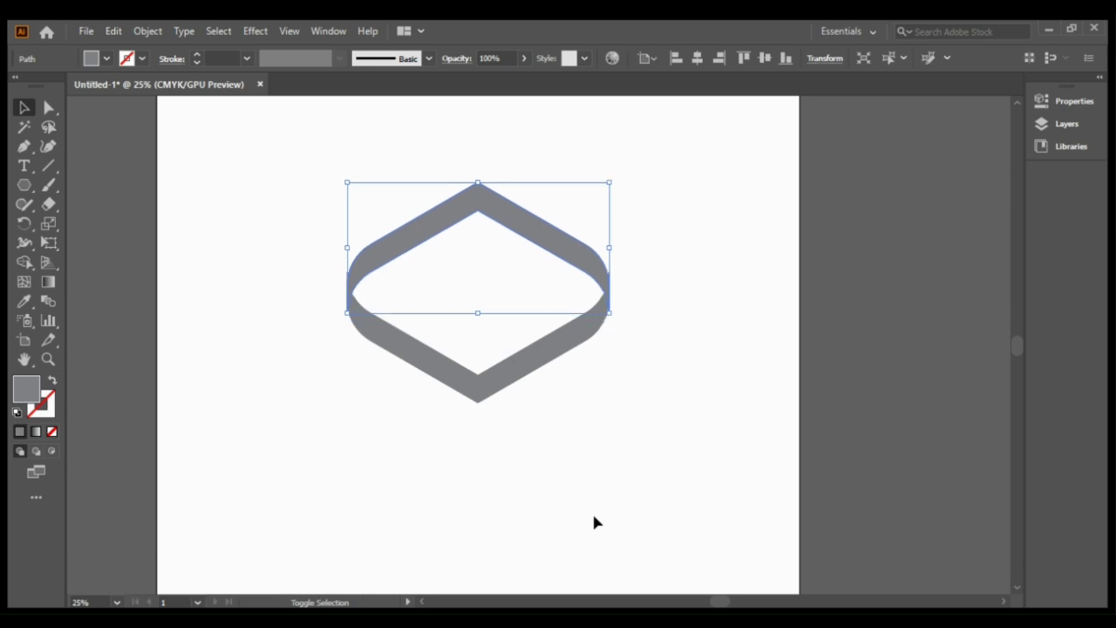
Examine the joins between the upper and lower chevrons at both side ends of the frame.
key(a)
key(ctrl+a)
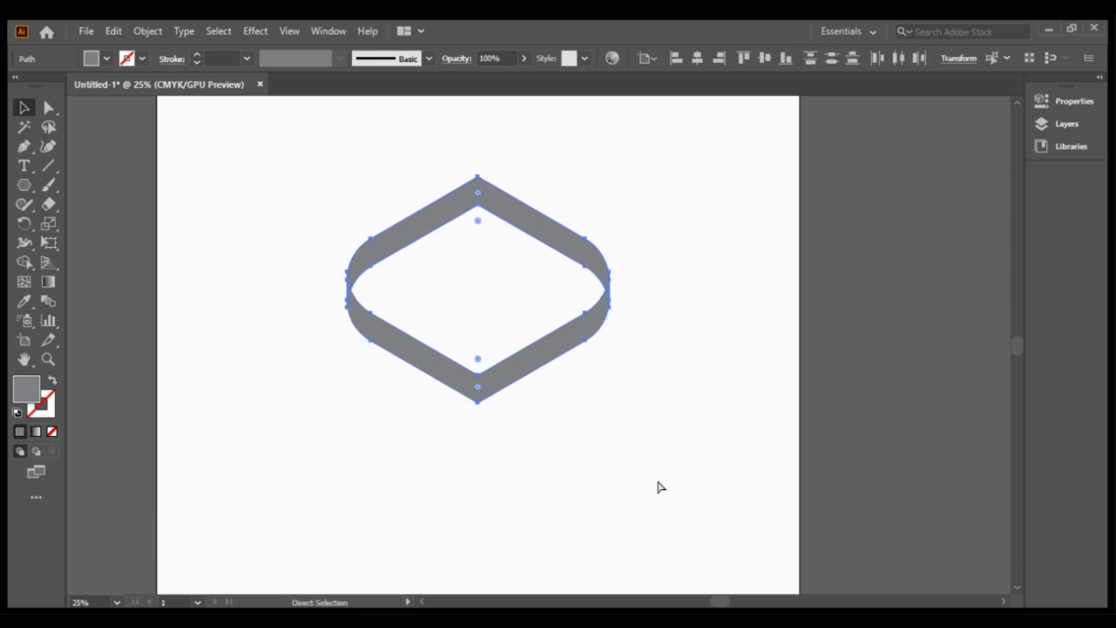
key(ctrl+equal)
key(ctrl+equal)
key(ctrl+equal)
key(v)
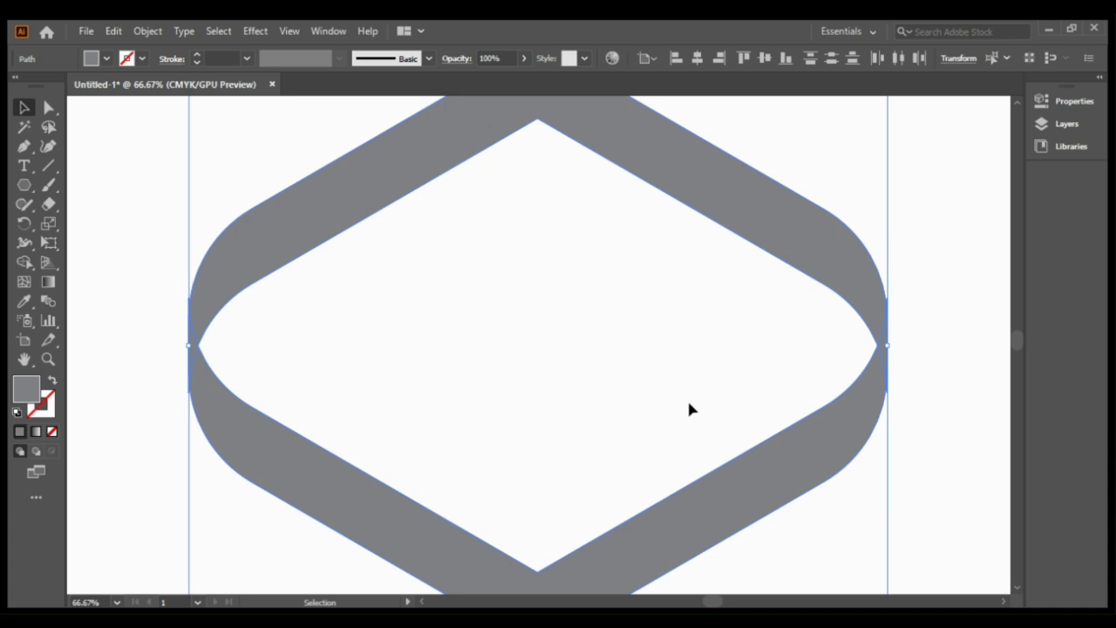
click(385, 355)
scroll(385, 355, right, 3)
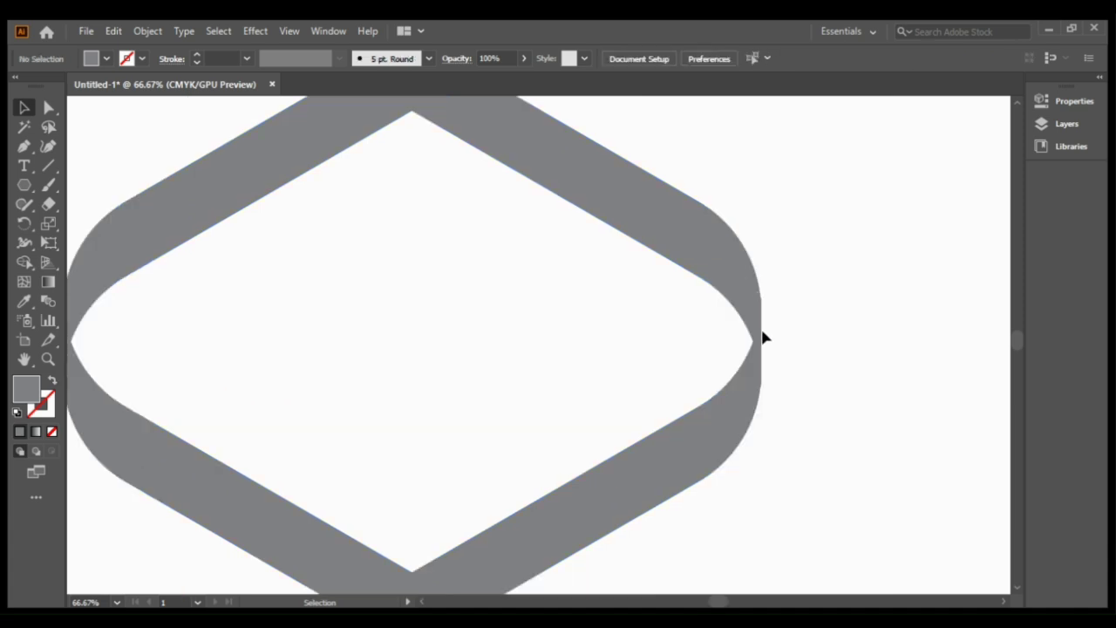
scroll(724, 600, right, 2)
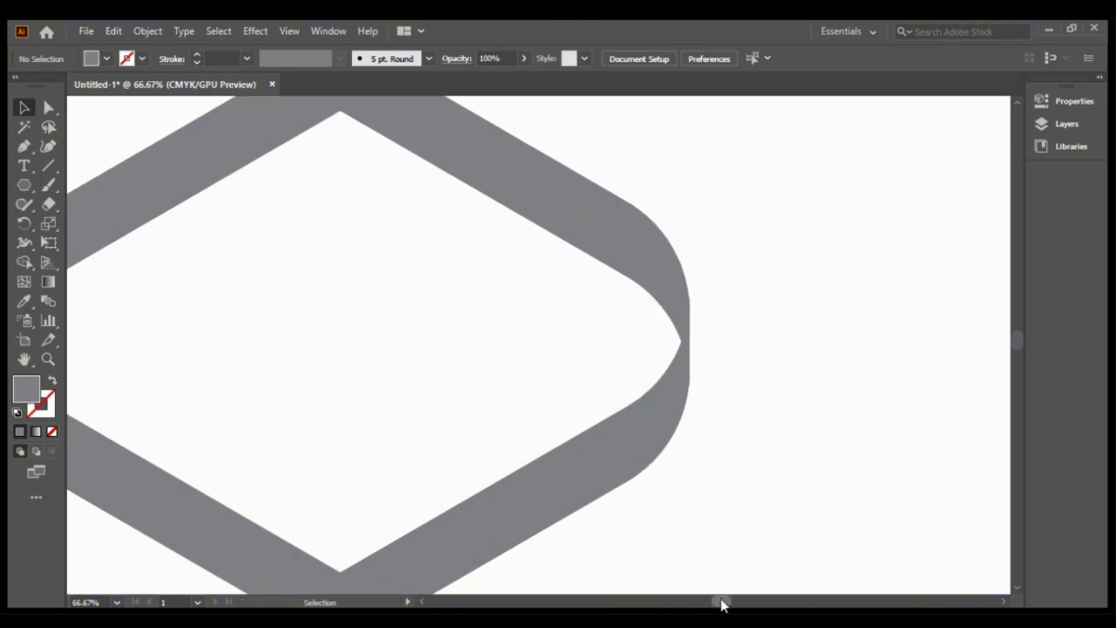
drag(722, 603, 707, 606)
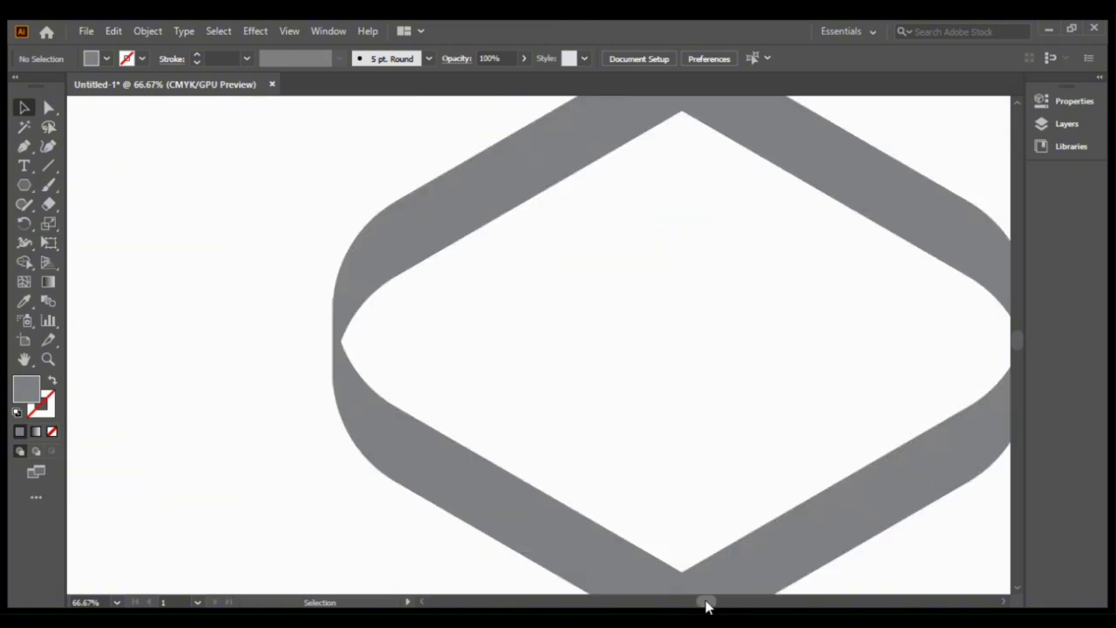
key(ctrl+minus)
key(ctrl+minus)
key(ctrl+minus)
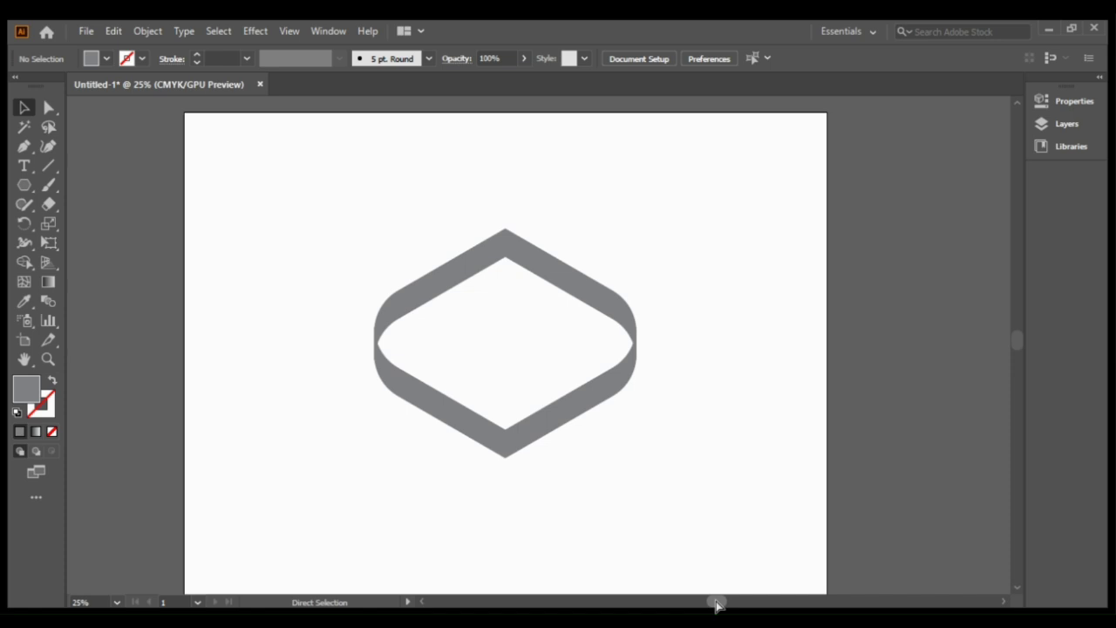
Place a dark grey copy of the closed frame in front and shift it straight down so the two frames overlap.
drag(329, 214, 685, 504)
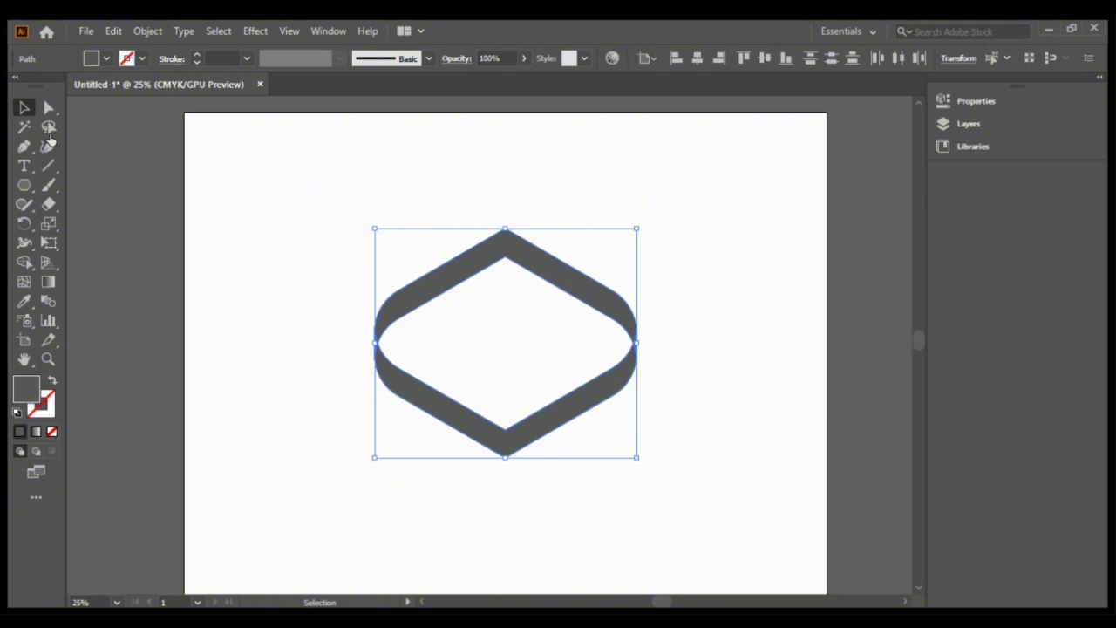
key(ctrl+d)
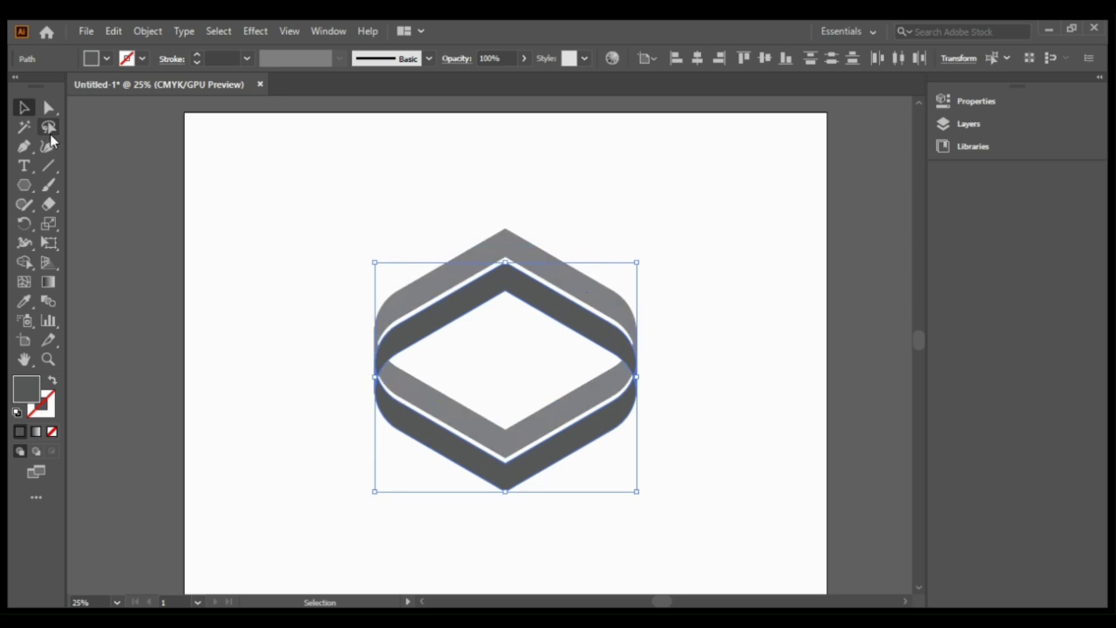
key(Down)
key(Down)
key(Down)
key(Down)
key(Down)
key(Down)
key(Down)
key(Down)
key(Down)
key(Down)
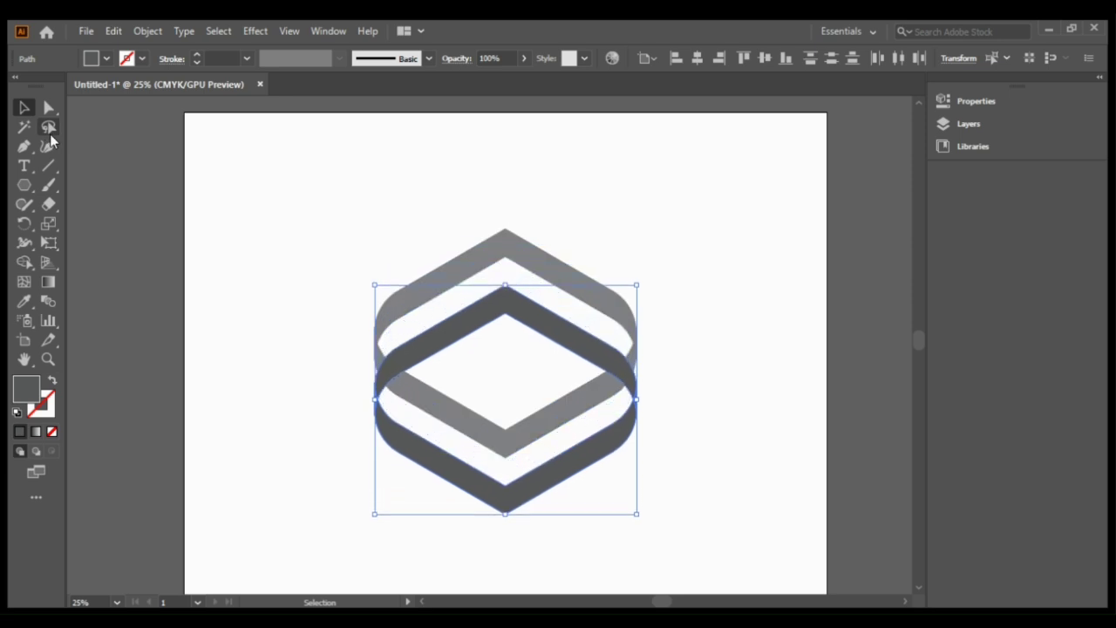
key(Down)
key(Down)
key(Down)
key(Down)
key(Down)
Merge the upper frame's lower chevron with its left overlap and left end into one tan band using Shape Builder.
drag(273, 206, 691, 528)
key(shift+m)
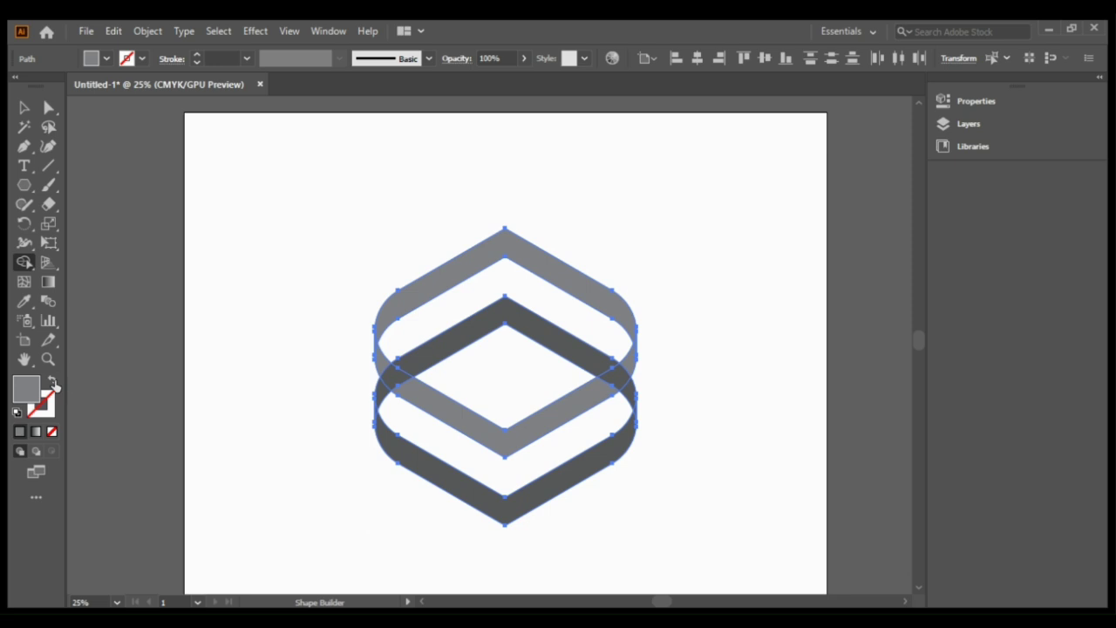
click(52, 381)
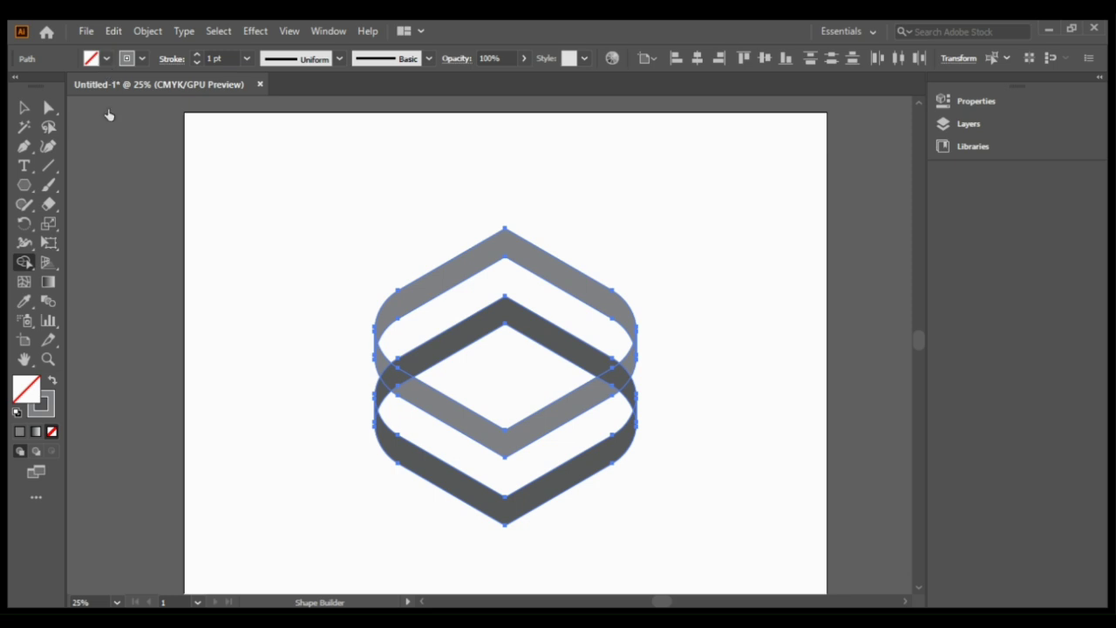
key(comma)
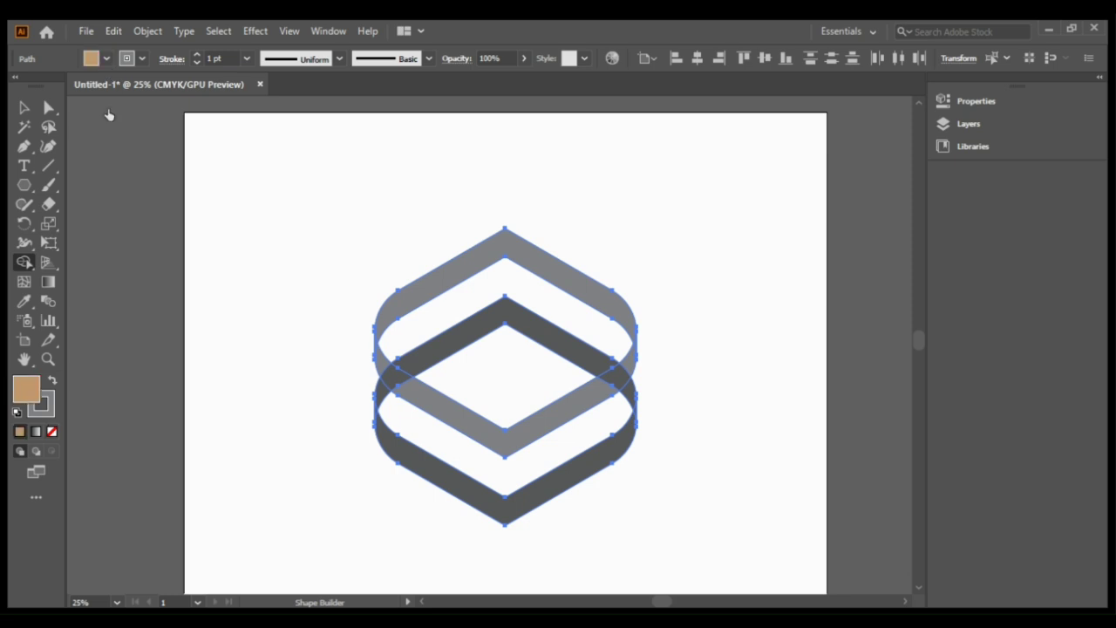
click(25, 262)
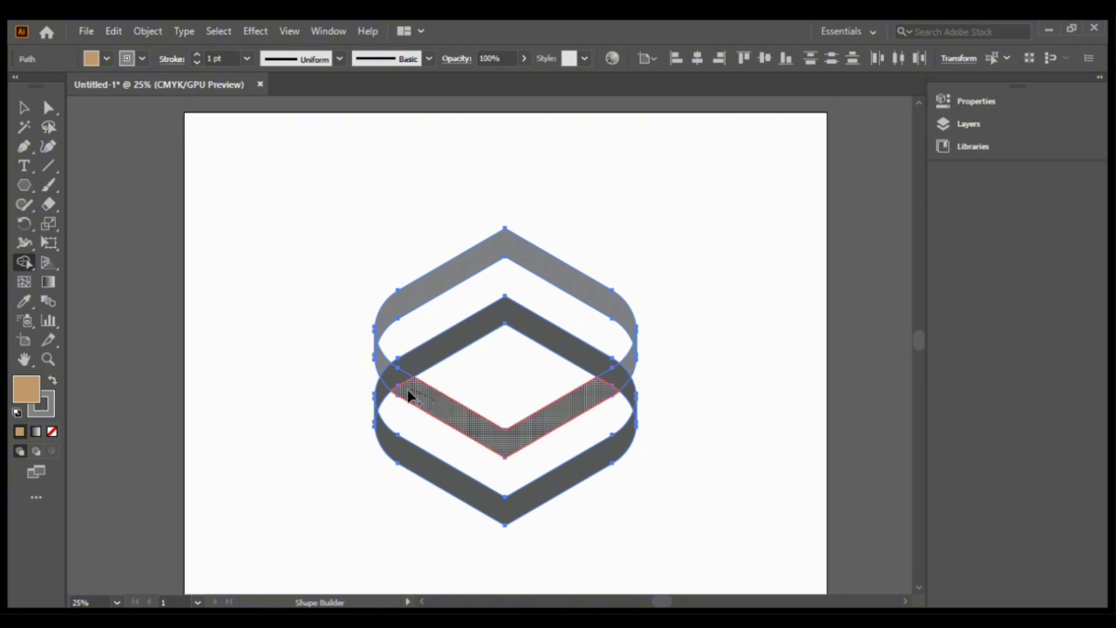
drag(410, 394, 384, 373)
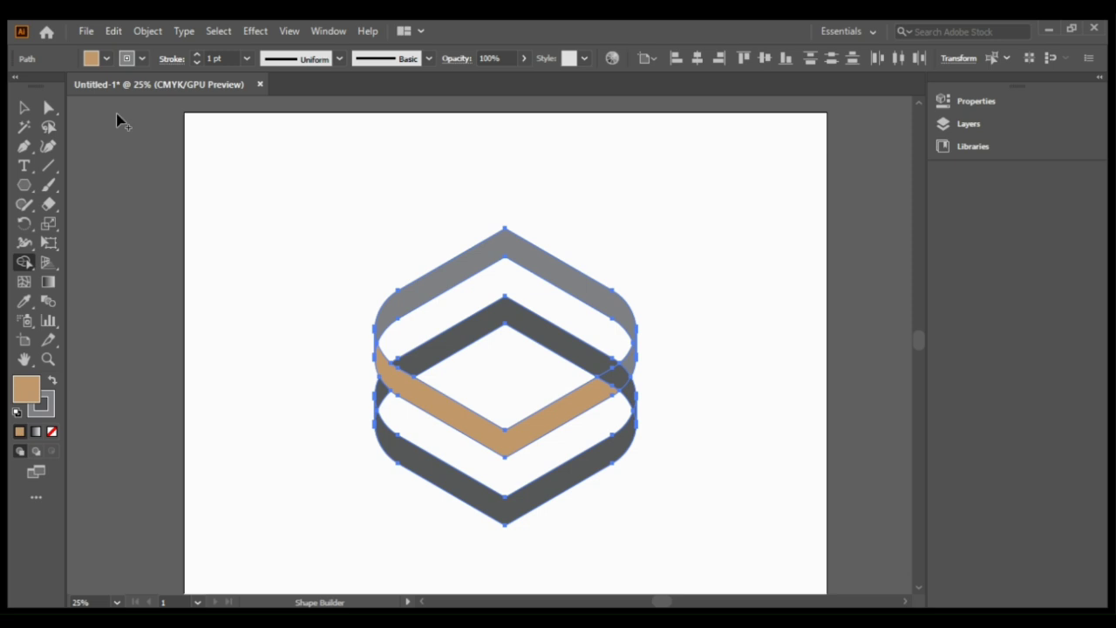
click(24, 107)
click(113, 175)
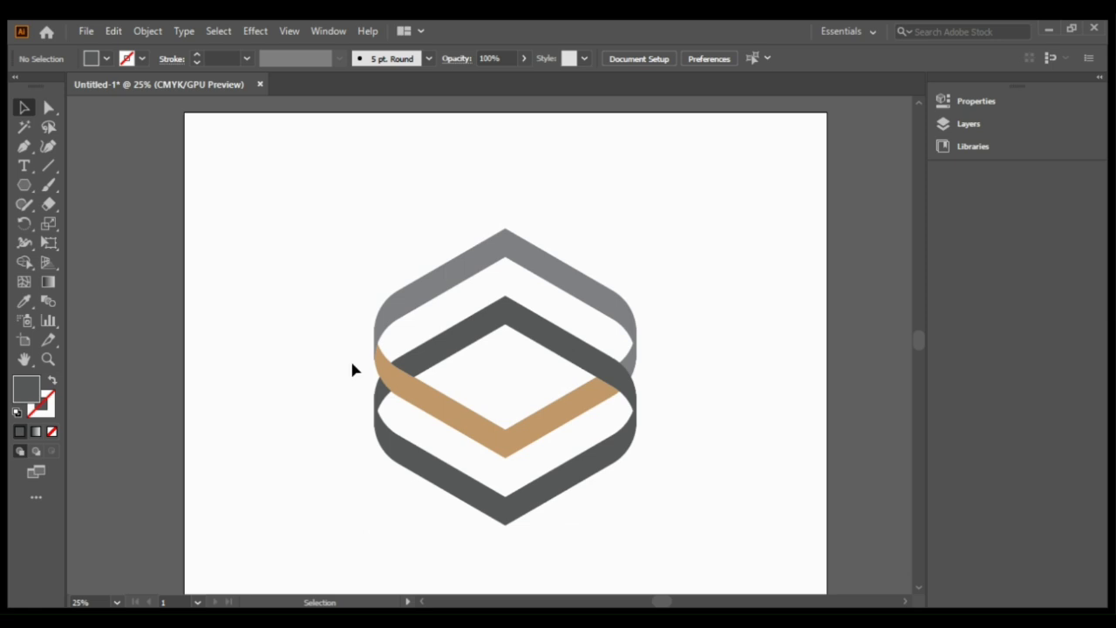
Merge the dark frame's upper chevron with its right overlap and right end into one purple band using Shape Builder.
drag(355, 187, 690, 521)
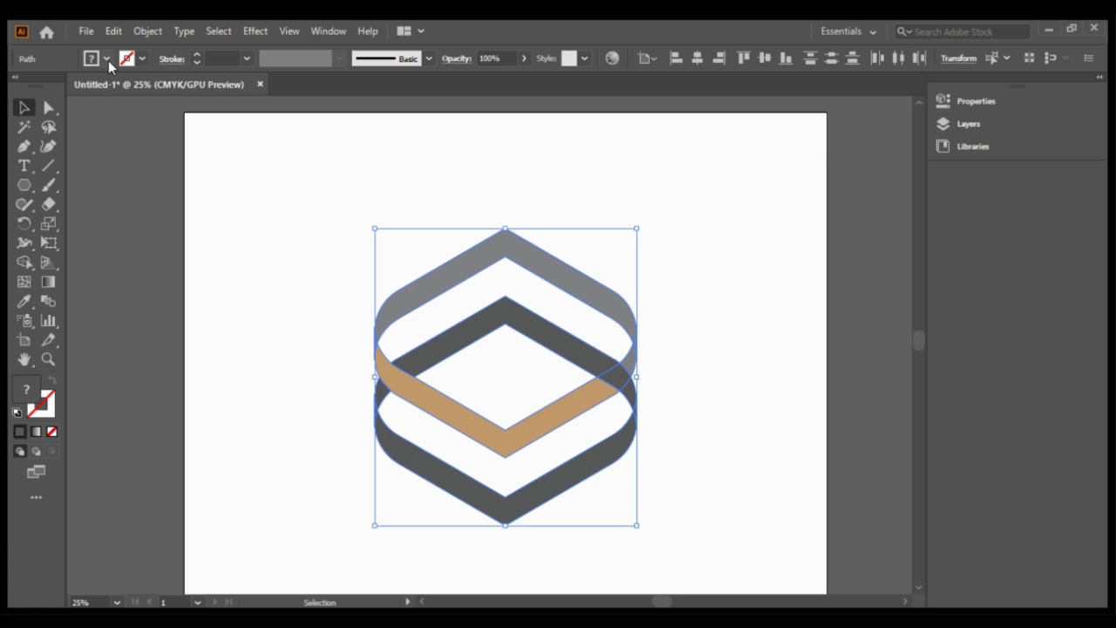
click(24, 264)
click(52, 382)
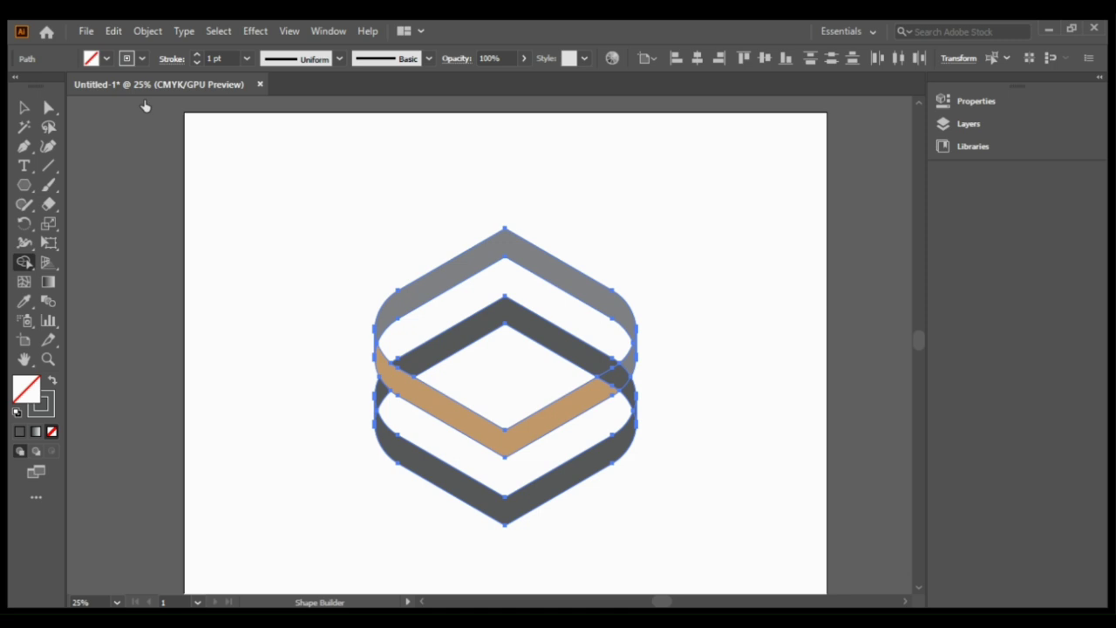
key(comma)
key(Right)
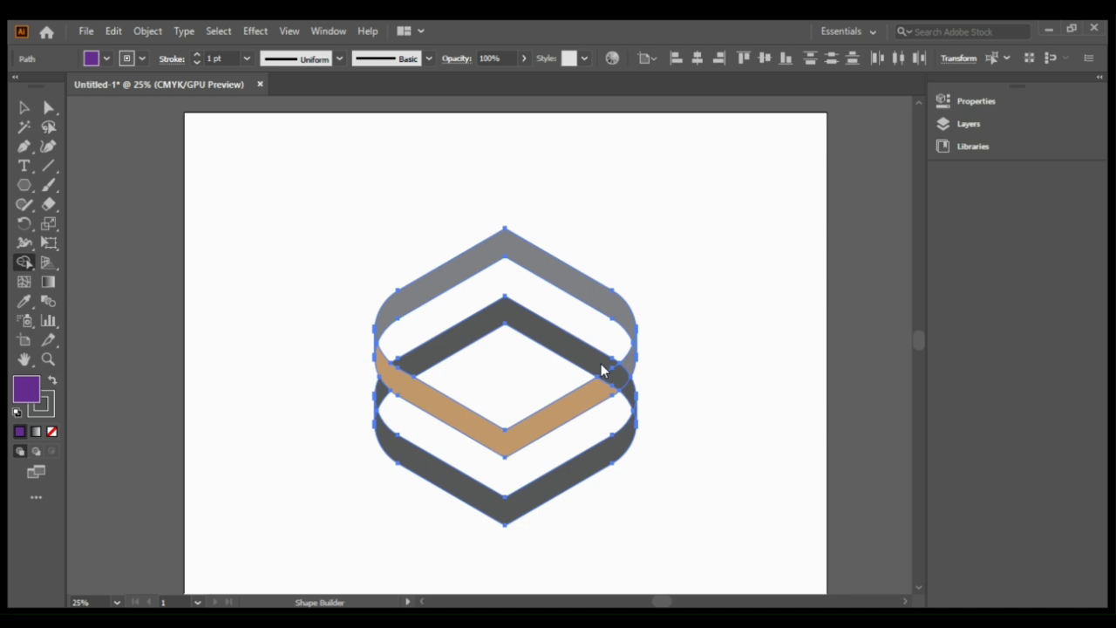
drag(605, 371, 631, 394)
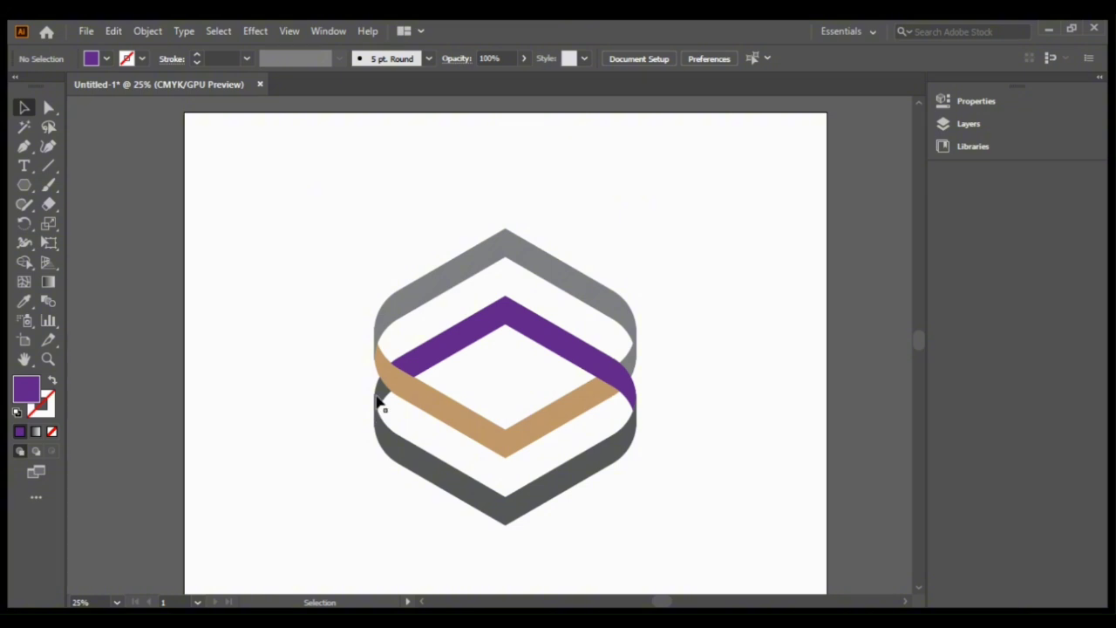
Unite the small dark grey piece at the left end with the purple band using Pathfinder Unite, keeping the purple fill.
click(380, 399)
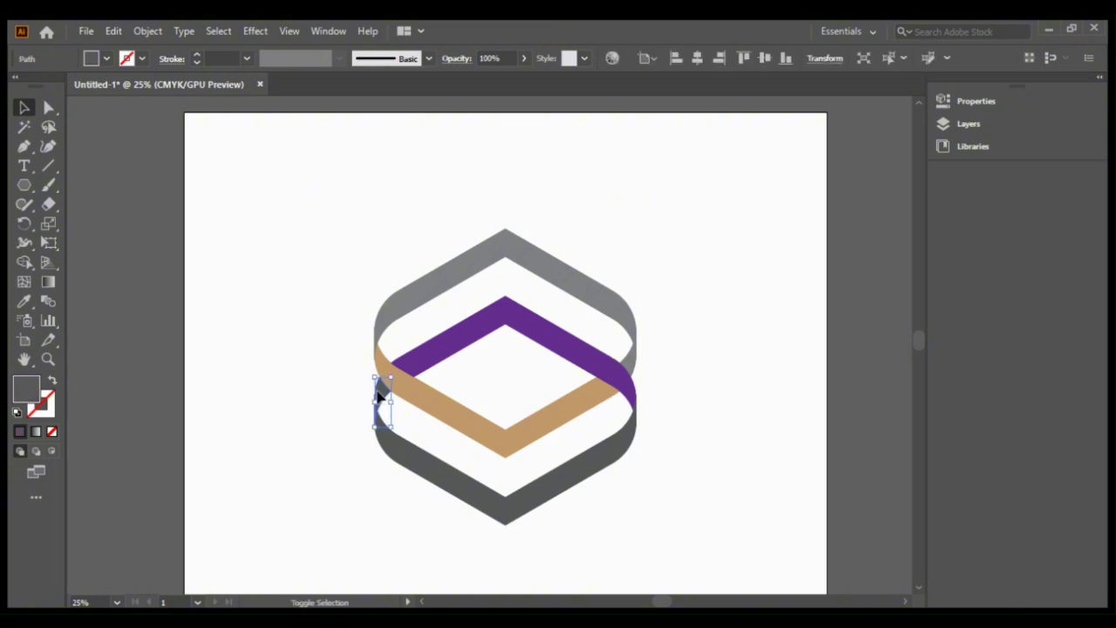
shift+click(430, 358)
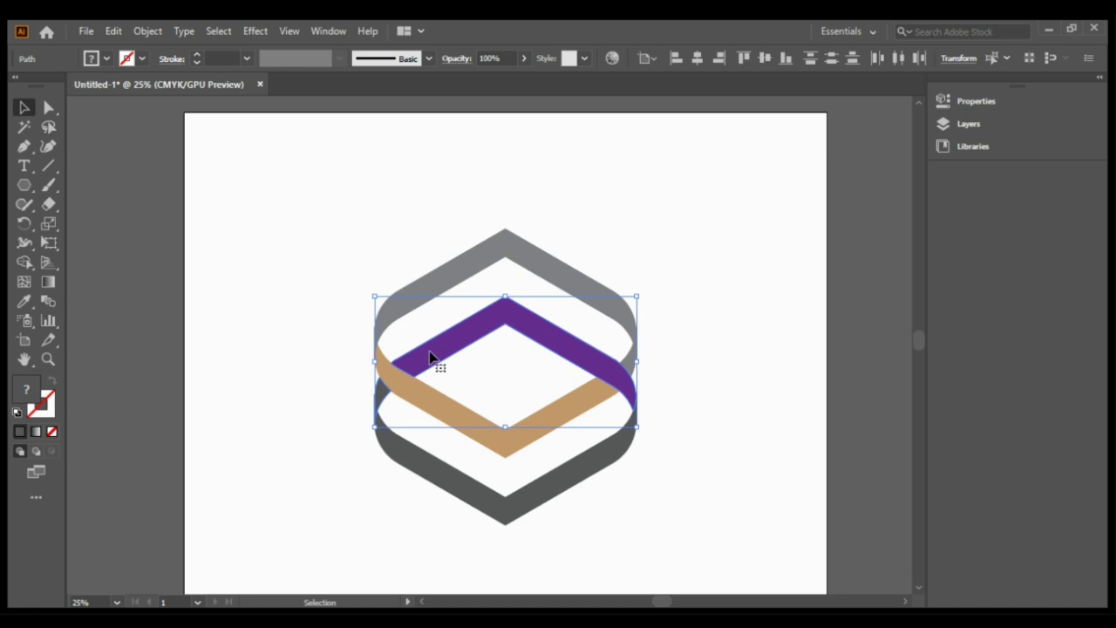
key(ctrl)
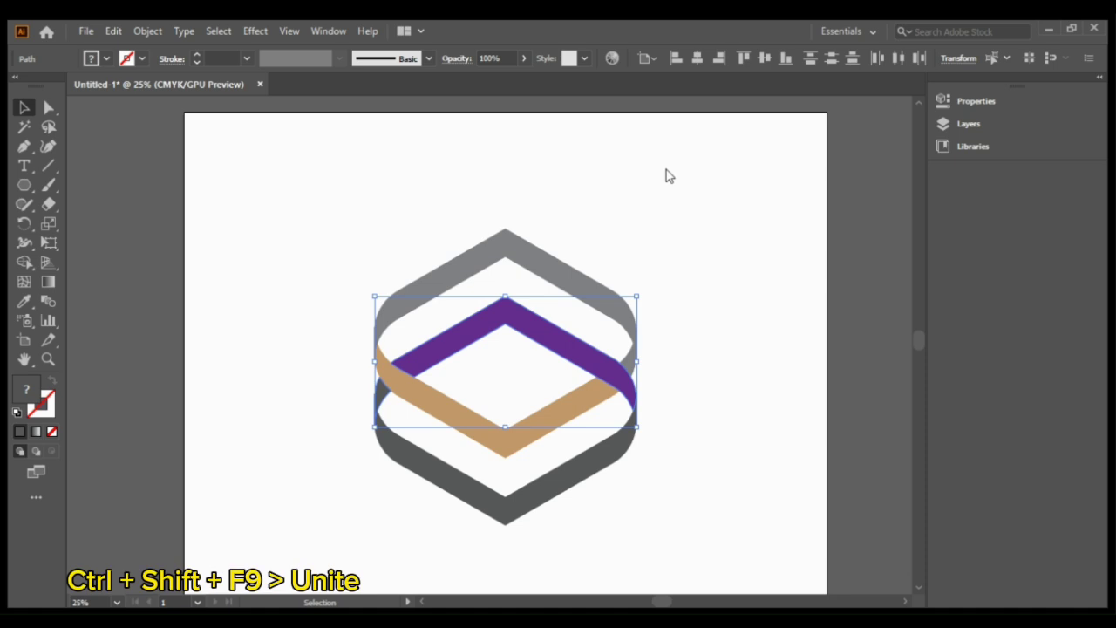
key(ctrl+g)
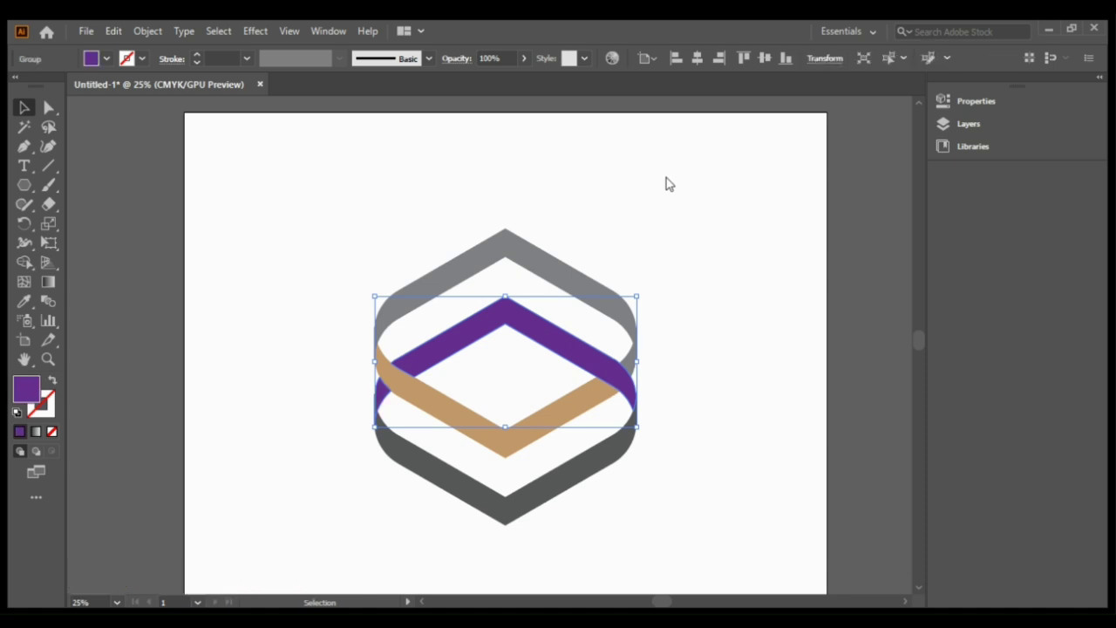
click(160, 273)
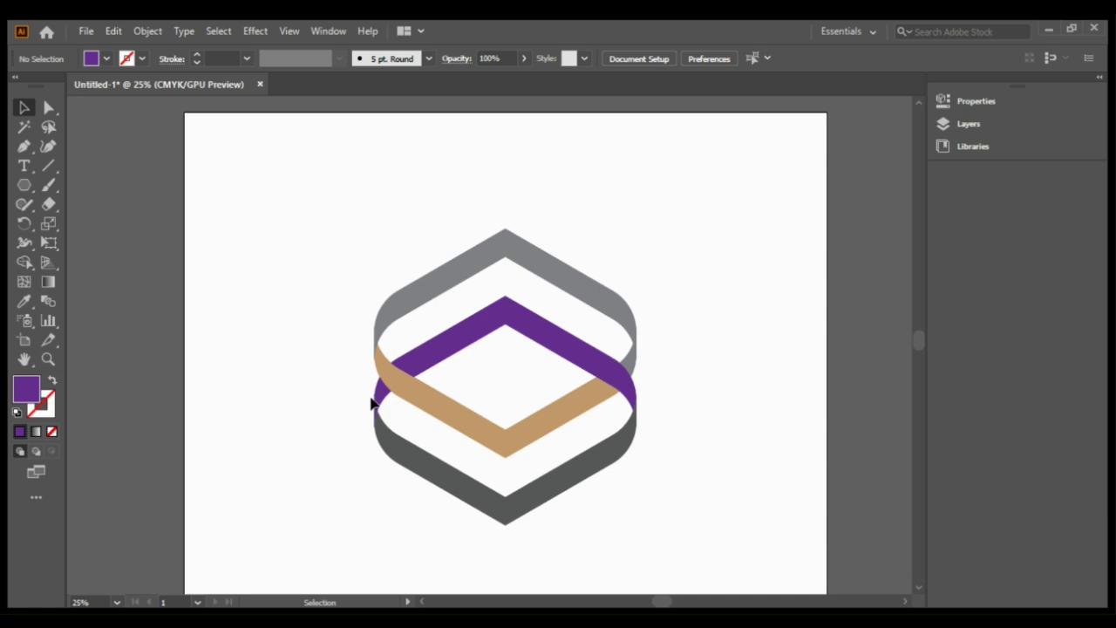
Unite the tan band with the small grey piece at the right end into one grey band using Pathfinder Unite.
click(598, 400)
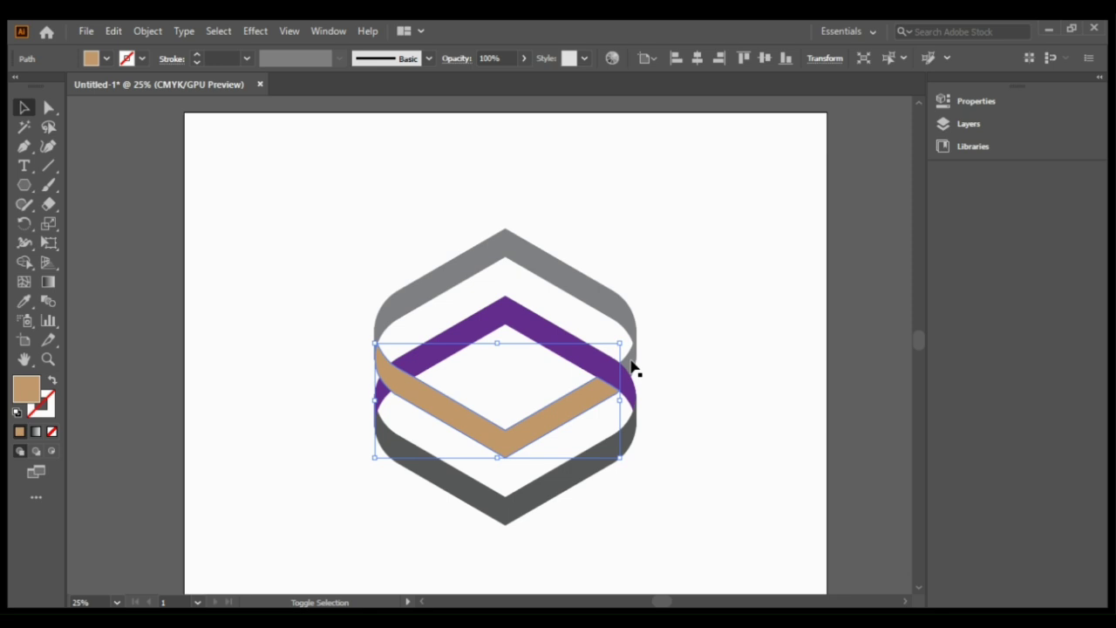
shift+click(633, 369)
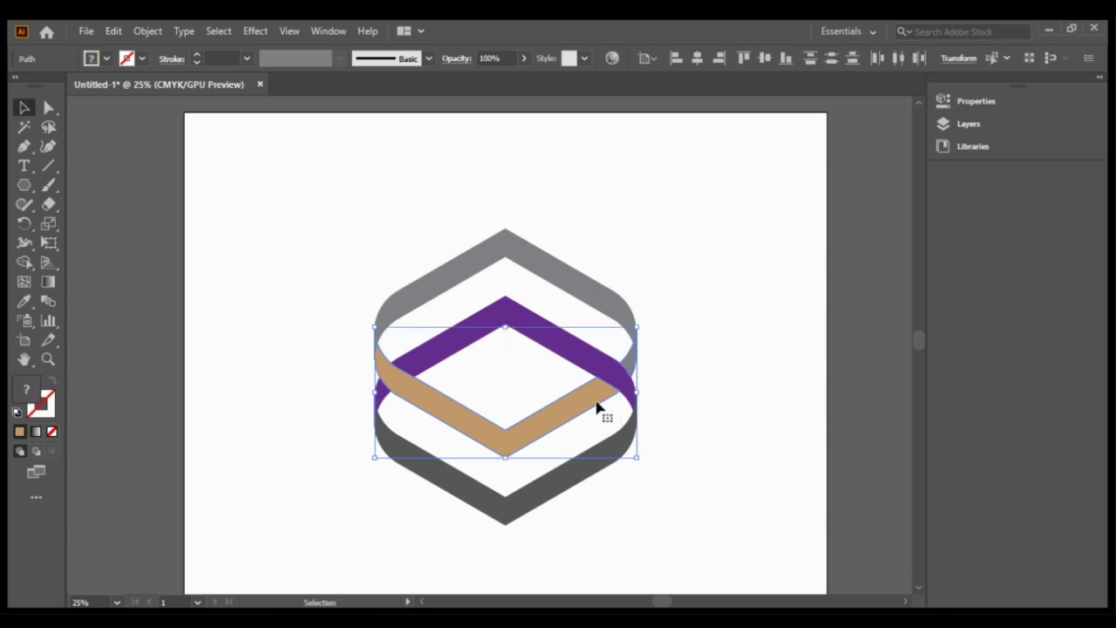
key(ctrl+shift+F9)
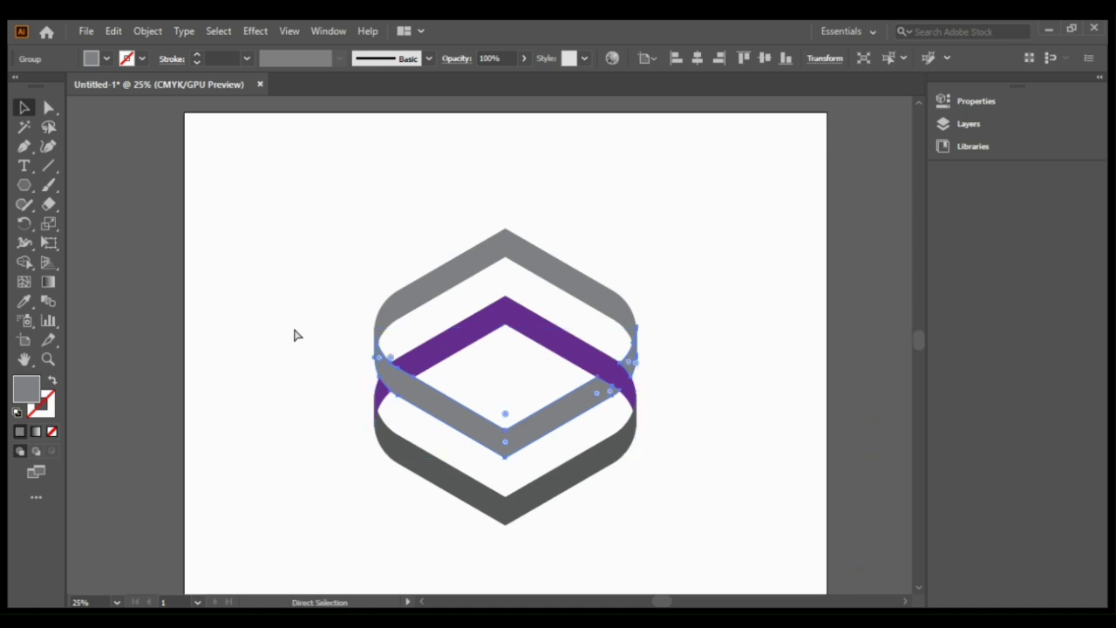
key(ctrl+z)
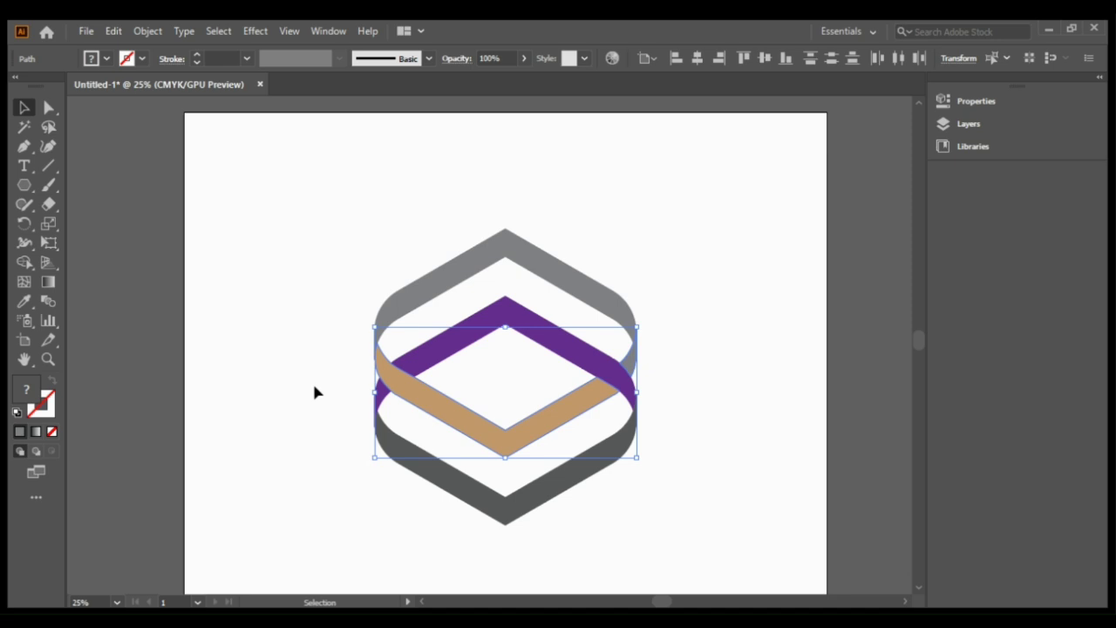
key(ctrl+z)
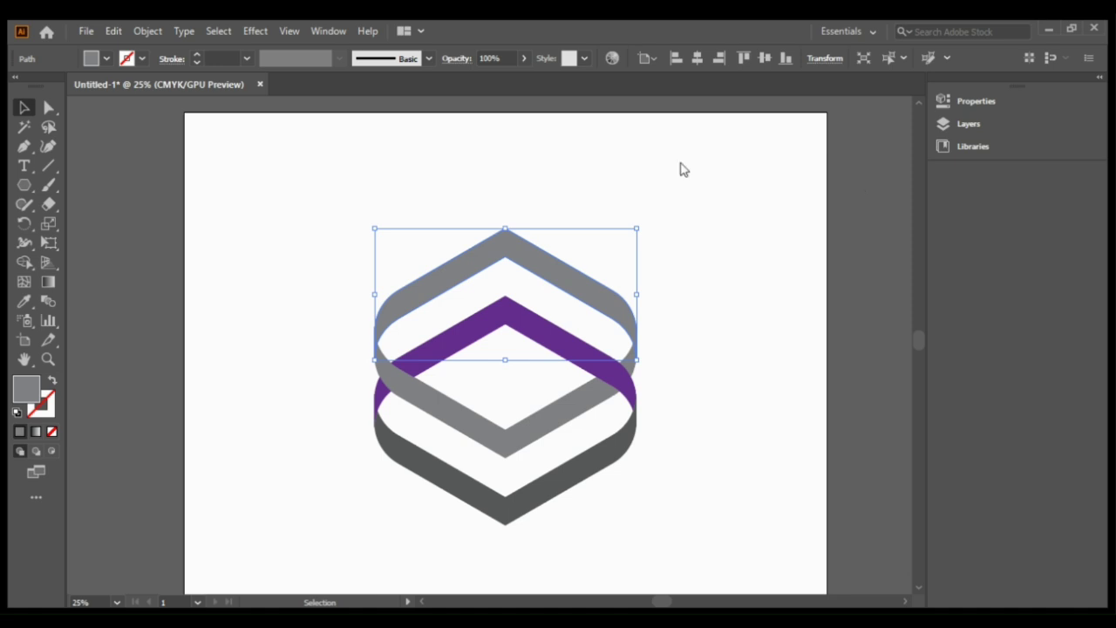
Fill the topmost chevron with a linear gradient running from light blue on its left to dark blue on its right.
key(period)
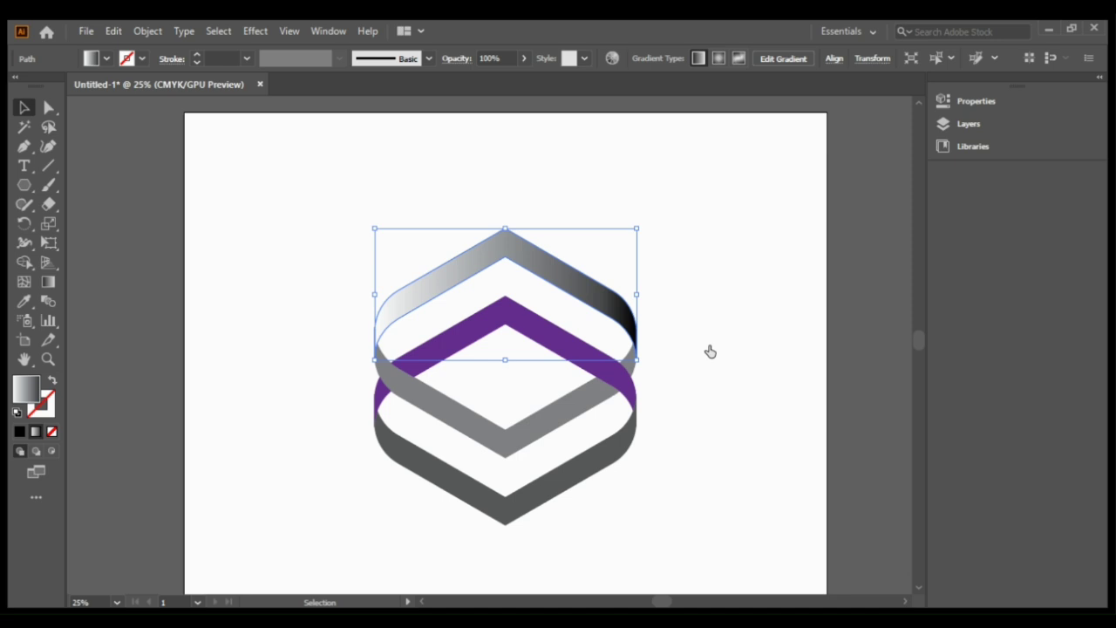
key(ctrl+z)
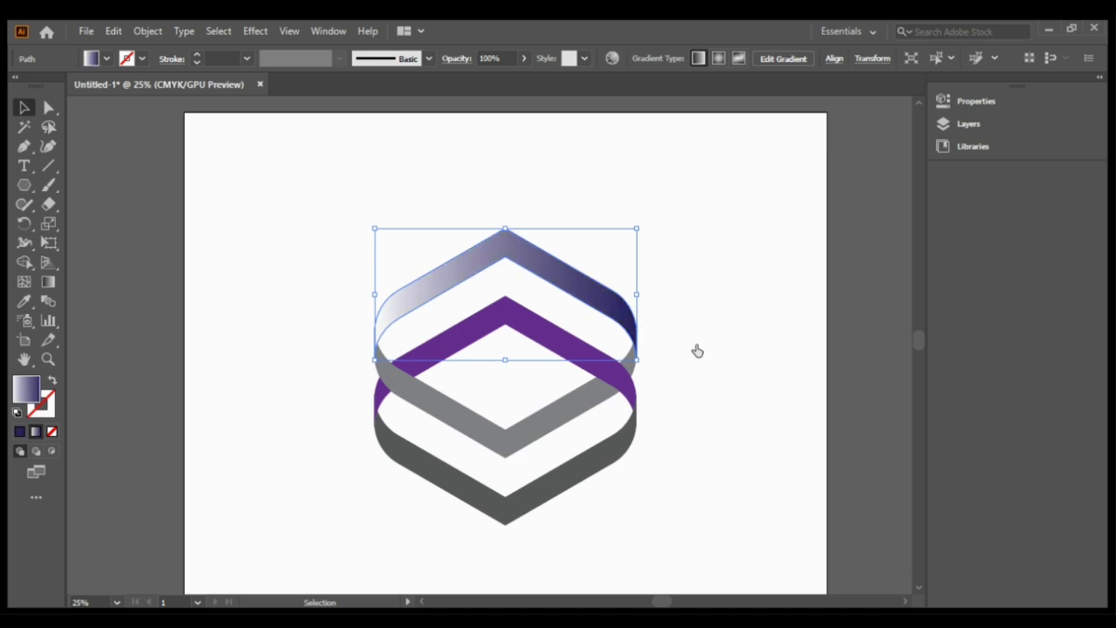
key(ctrl+z)
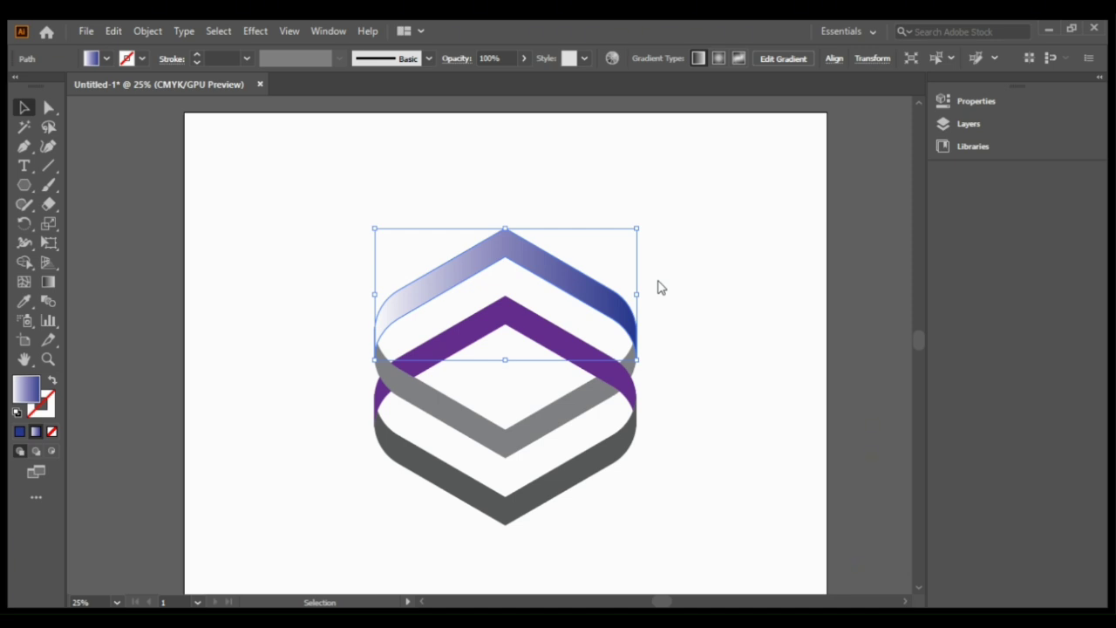
key(ctrl+z)
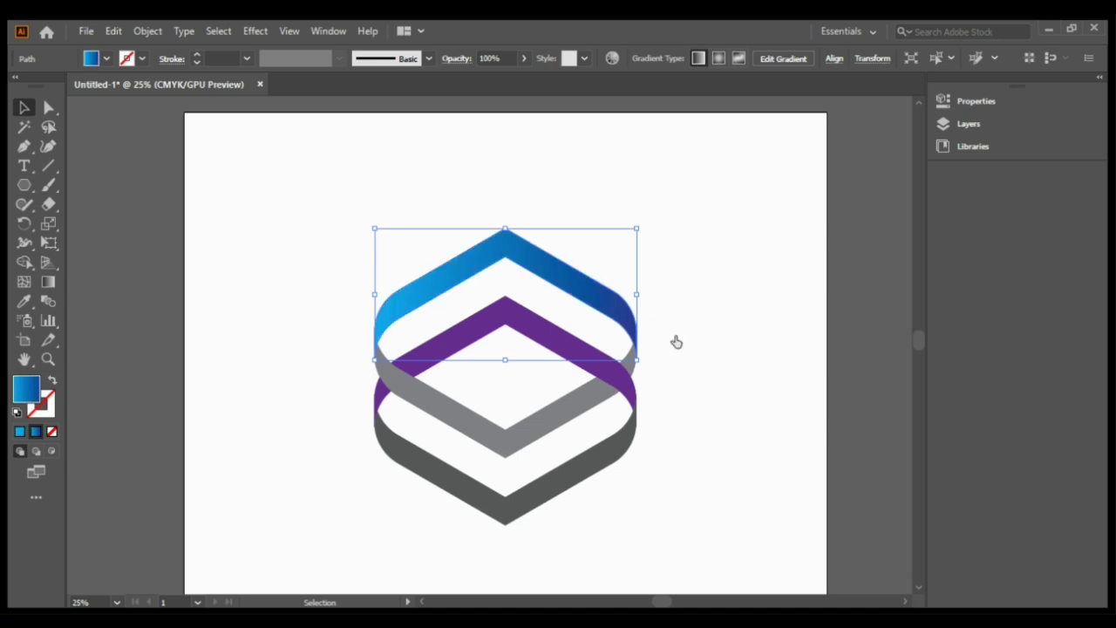
key(ctrl+z)
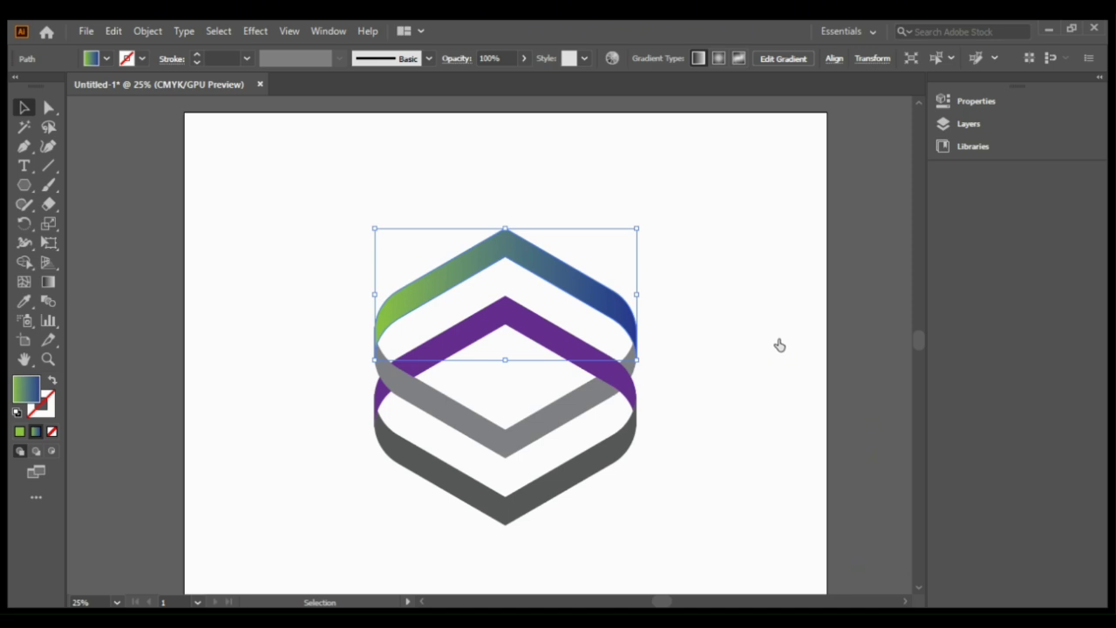
key(ctrl+z)
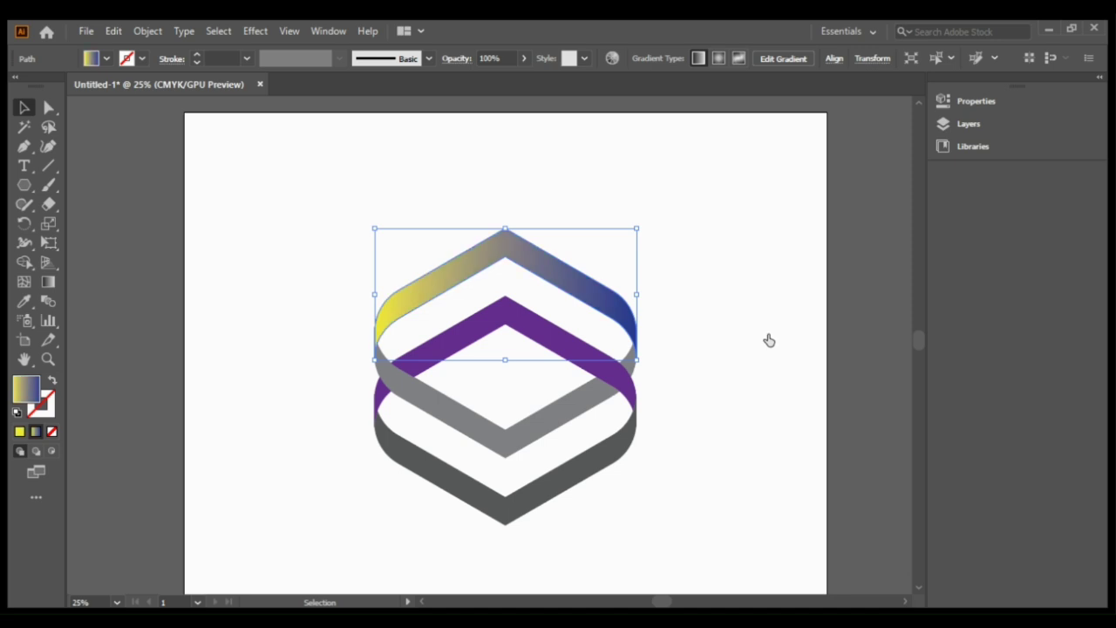
key(ctrl+z)
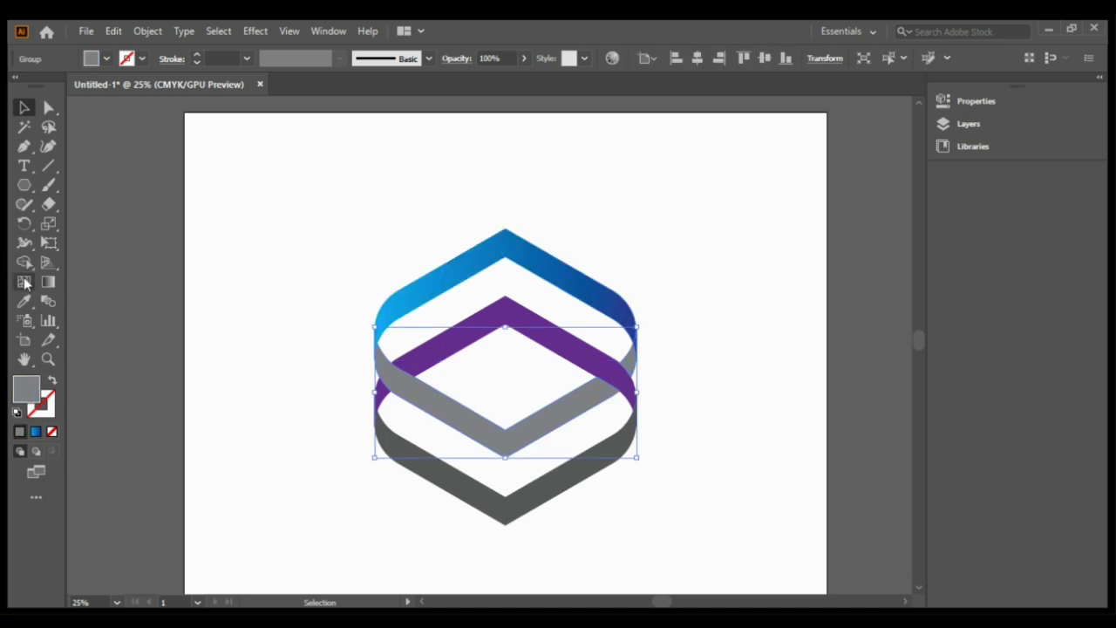
Copy the top chevron's blue gradient onto the grey downward-pointing band with the Eyedropper.
click(24, 301)
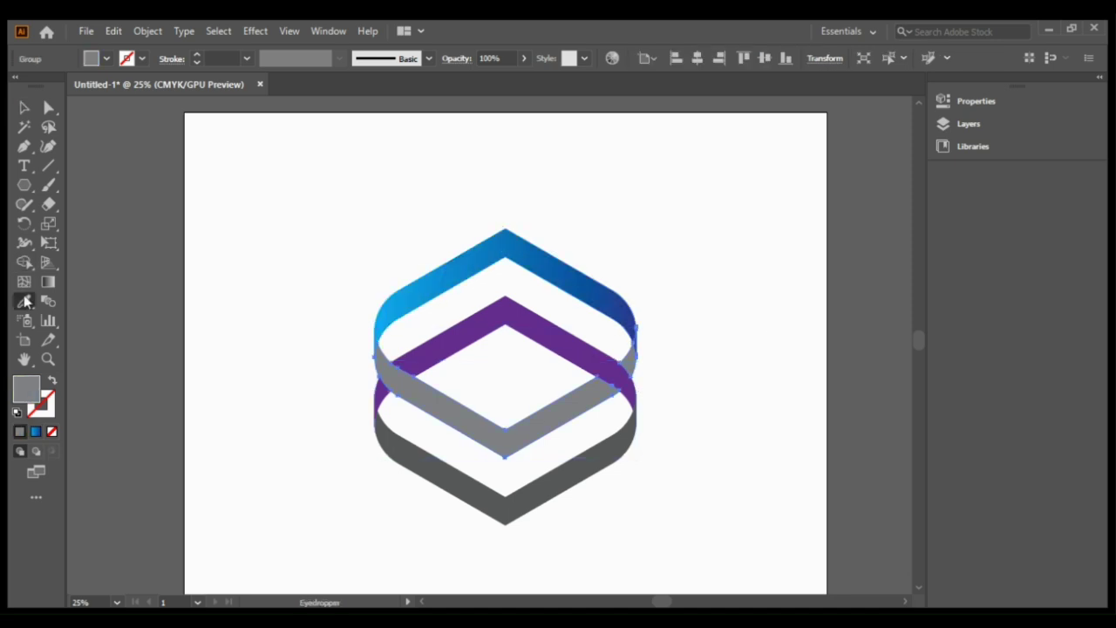
click(444, 283)
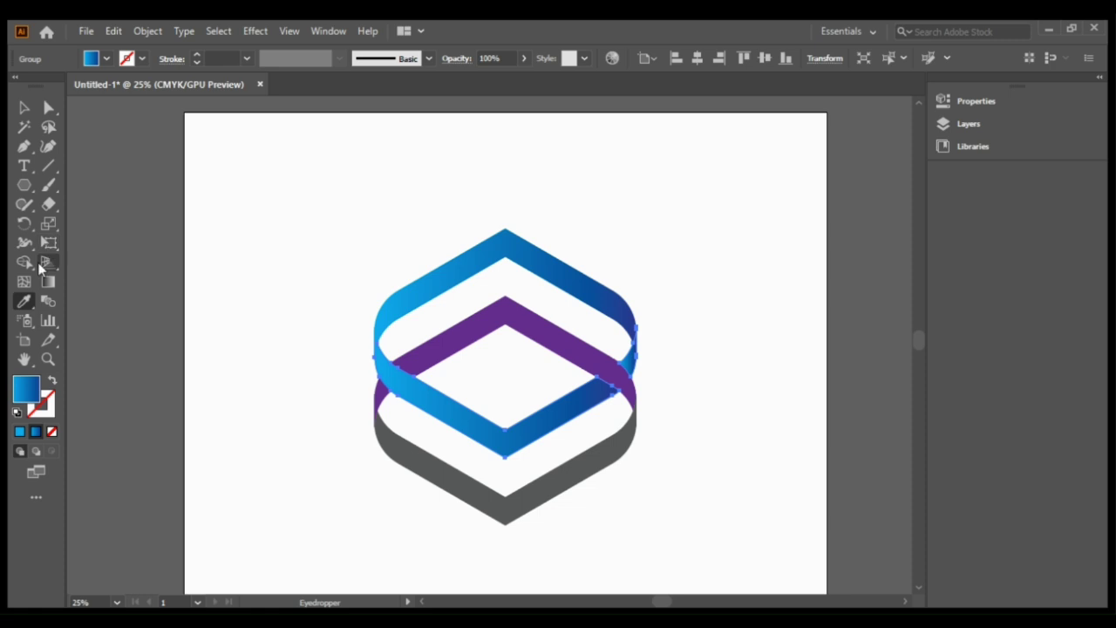
click(47, 281)
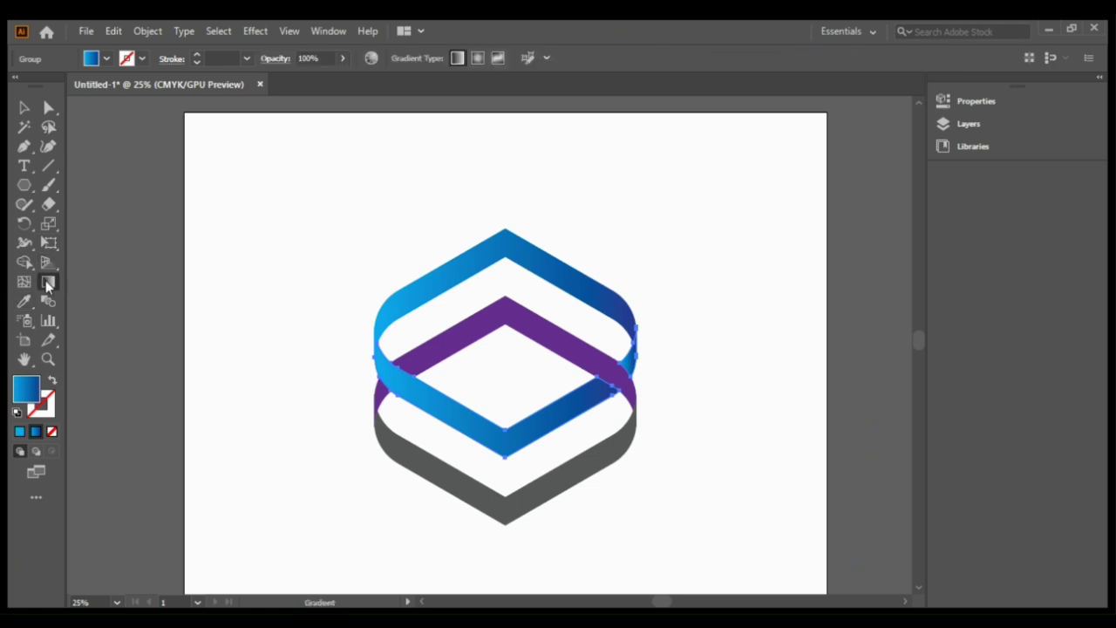
click(24, 107)
click(222, 186)
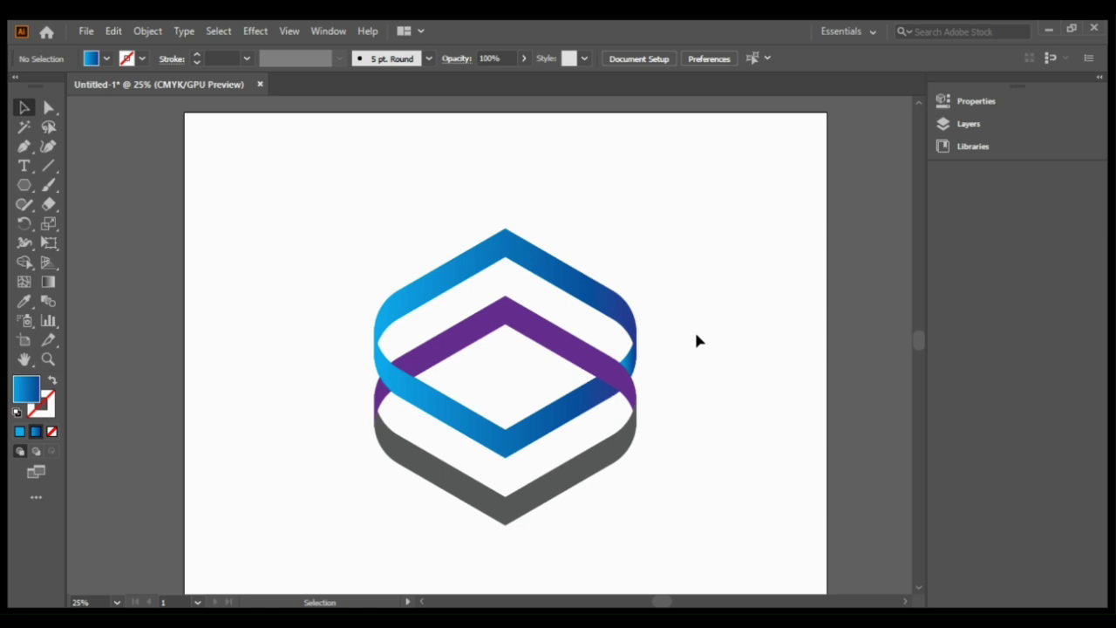
Fill the purple band and the dark grey bottom chevron with a linear gradient from teal to dark blue.
click(534, 339)
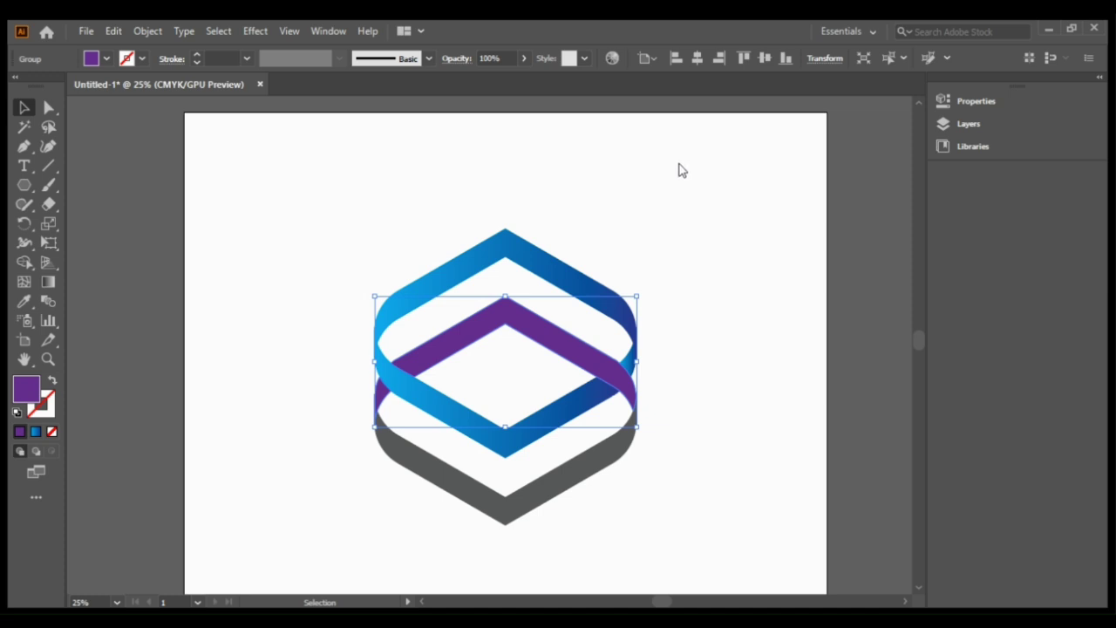
key(period)
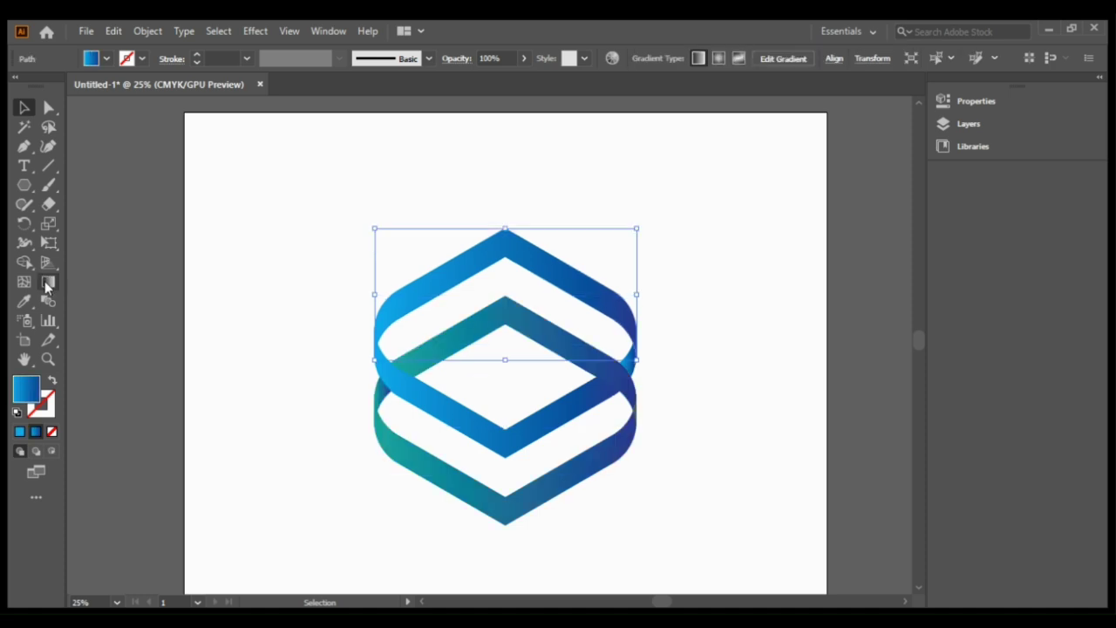
Move the light blue and teal gradient stops of the bands inward with the Gradient tool to extend their lighter ends.
click(46, 281)
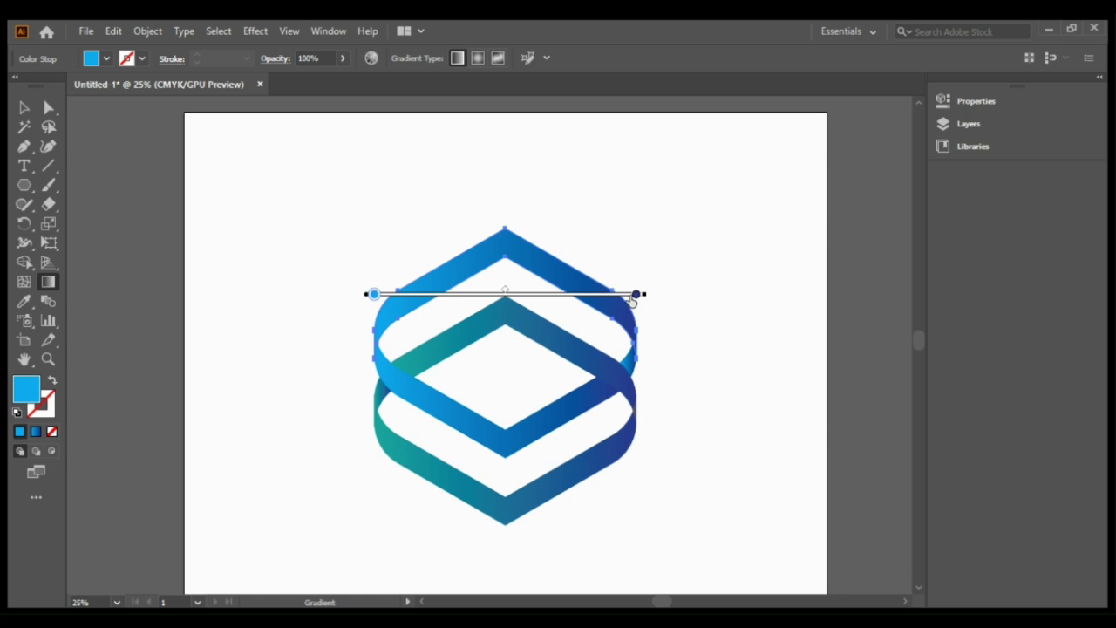
key(v)
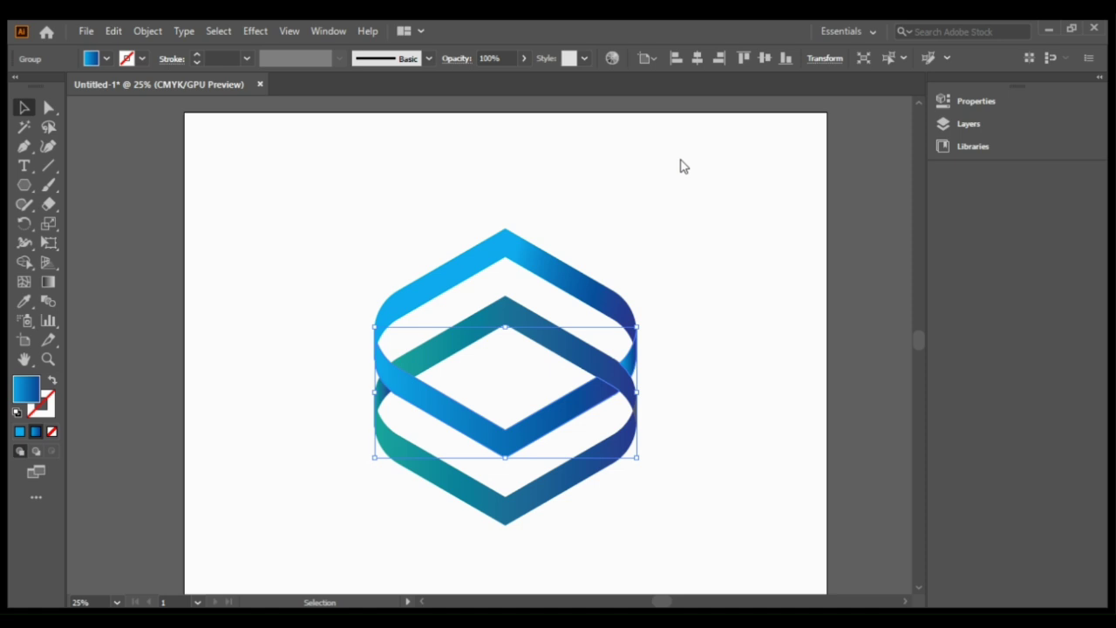
click(439, 480)
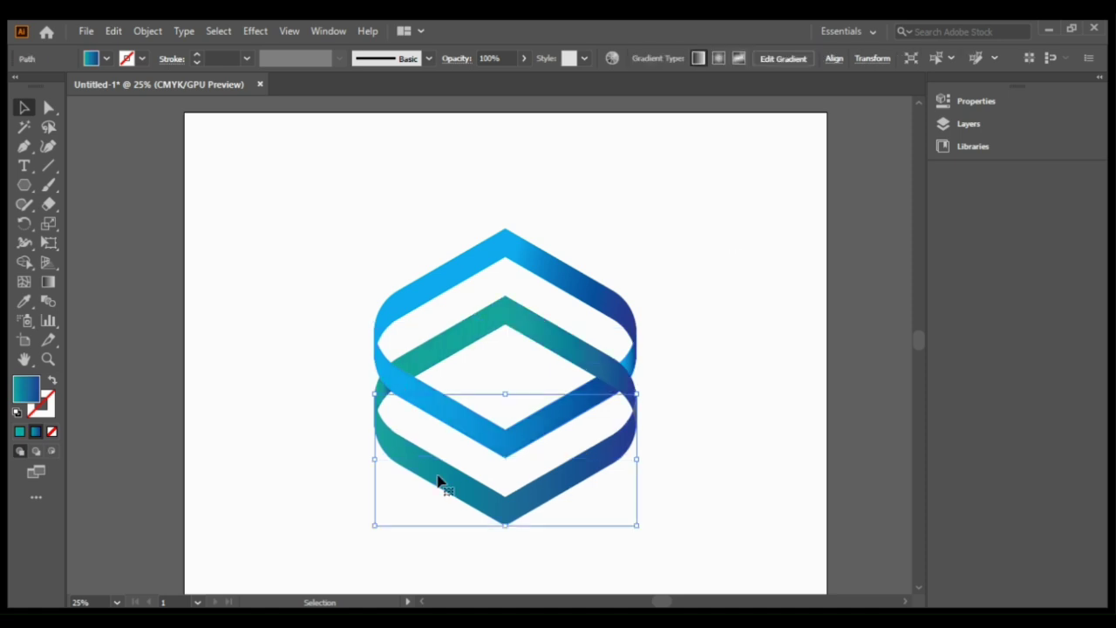
click(49, 283)
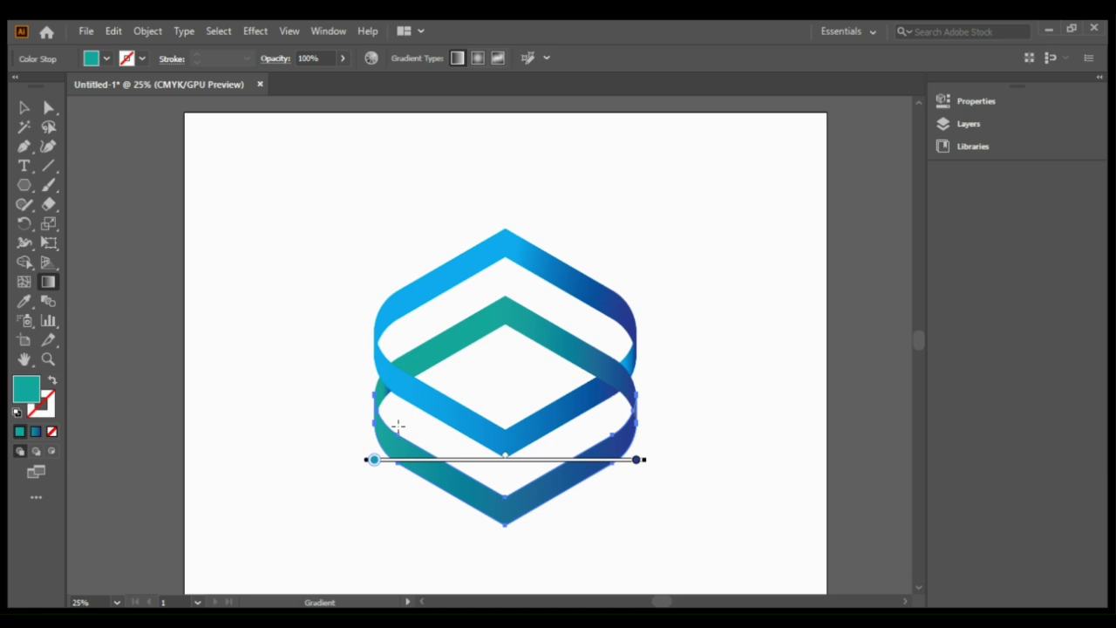
drag(373, 459, 450, 462)
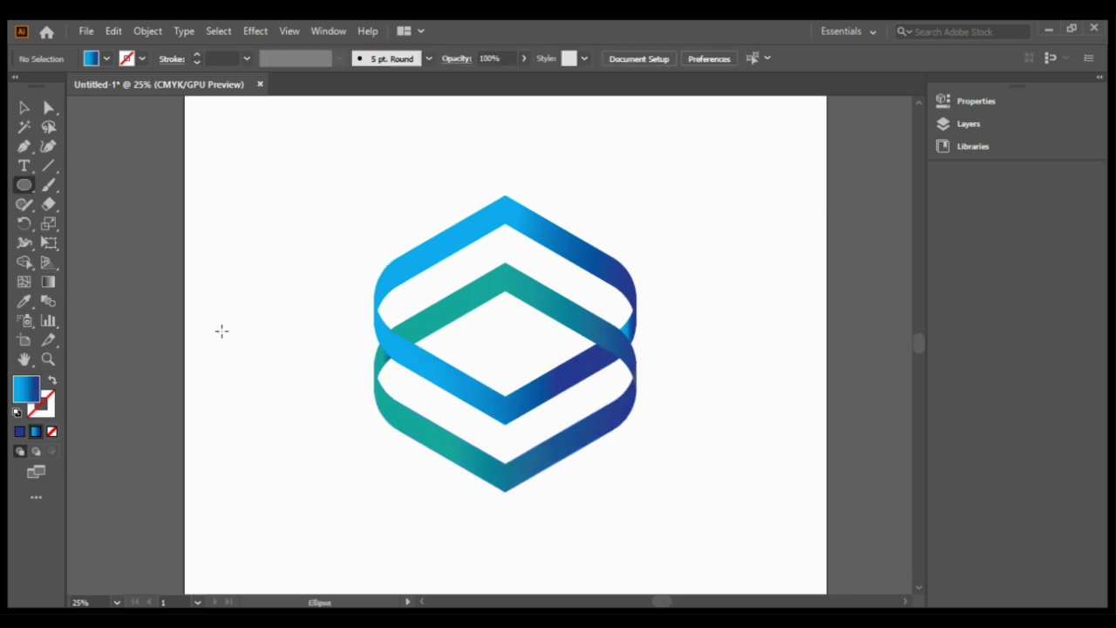
Draw a thin flat ellipse centred below the logo, filled with a radial gradient from dark blue centre to light blue edge at 68% opacity.
drag(222, 330, 351, 456)
drag(286, 330, 505, 513)
key(v)
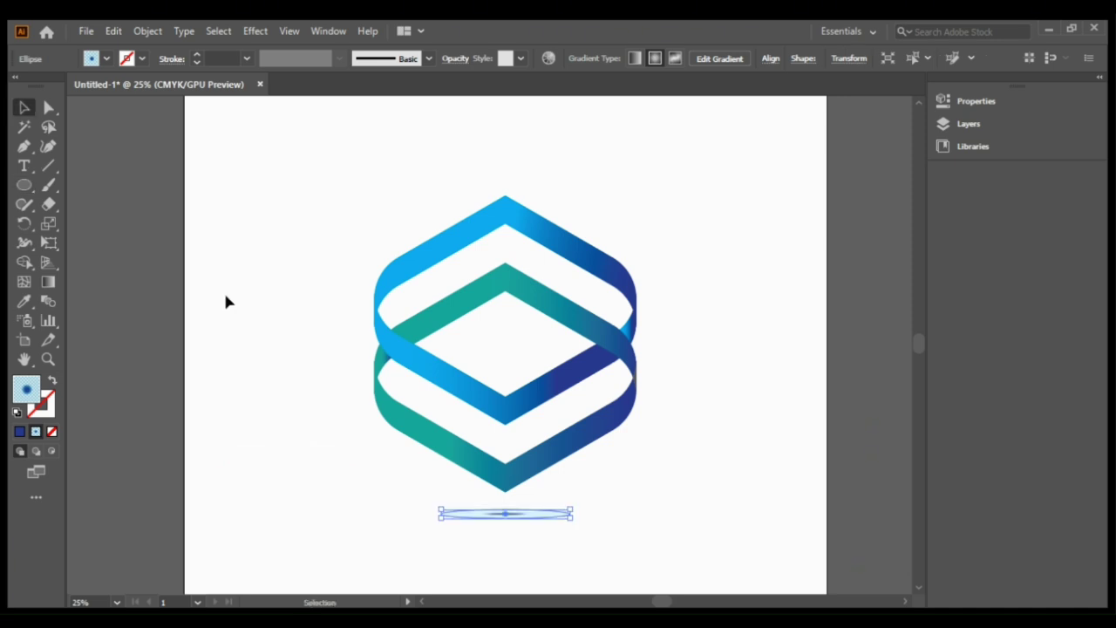
click(165, 316)
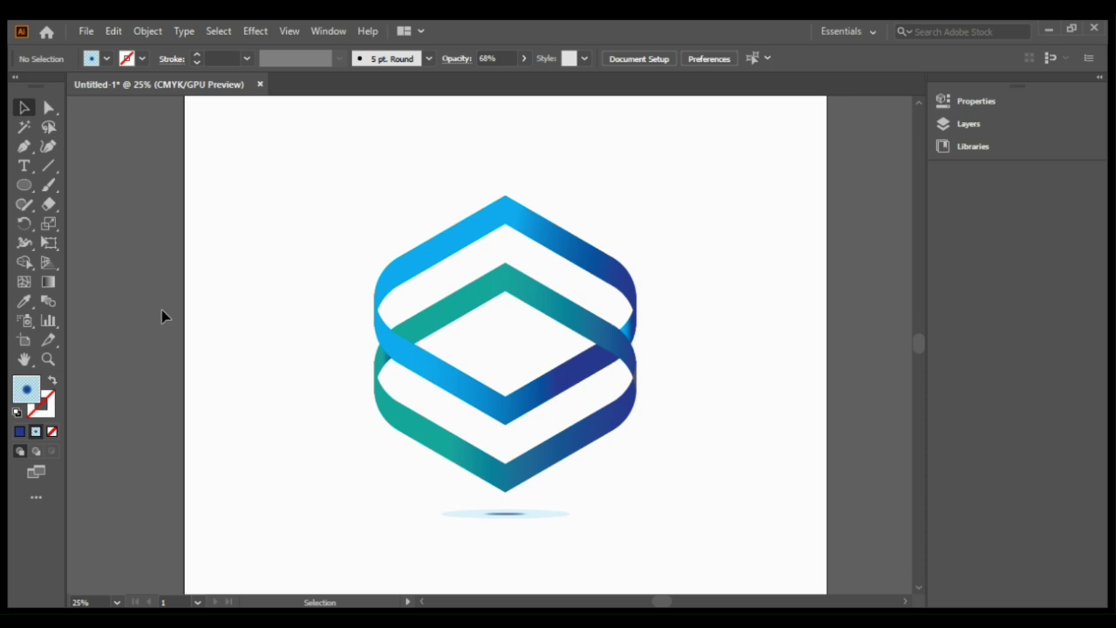
Create a vertically mirrored copy of the logo and its ellipse and shift it straight down below the original as a reflection.
key(ctrl+a)
key(ctrl+minus)
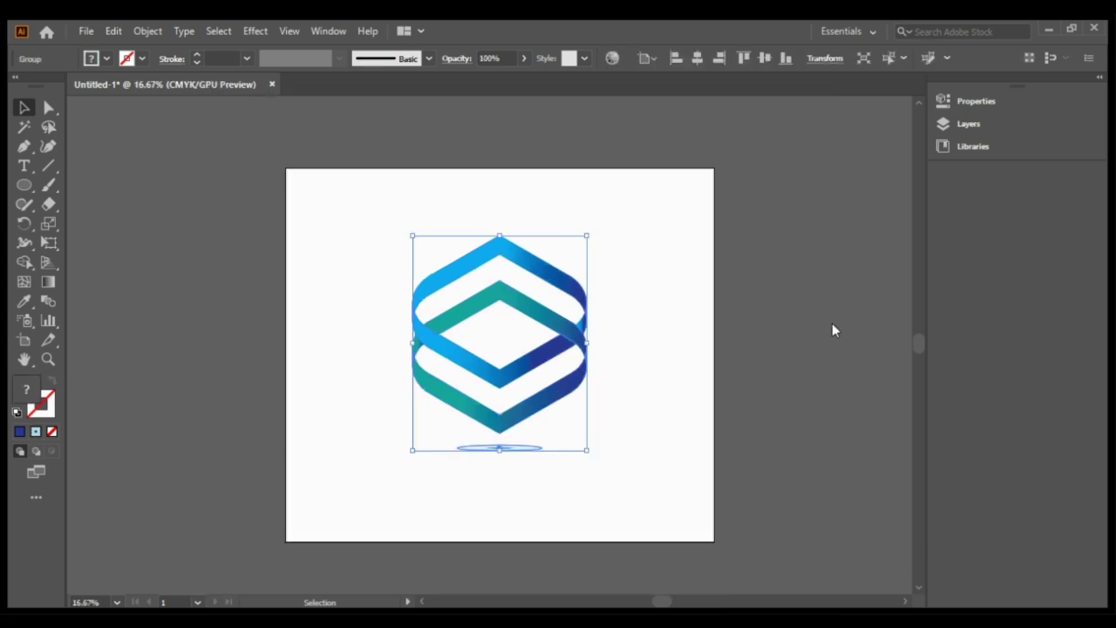
key(ctrl+d)
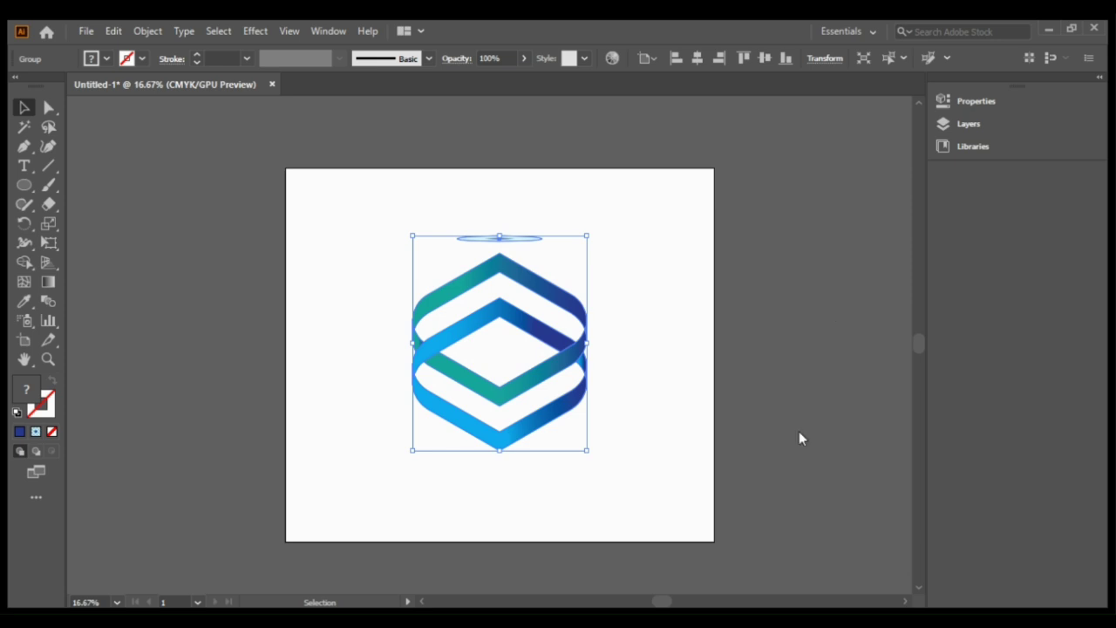
key(ctrl+d)
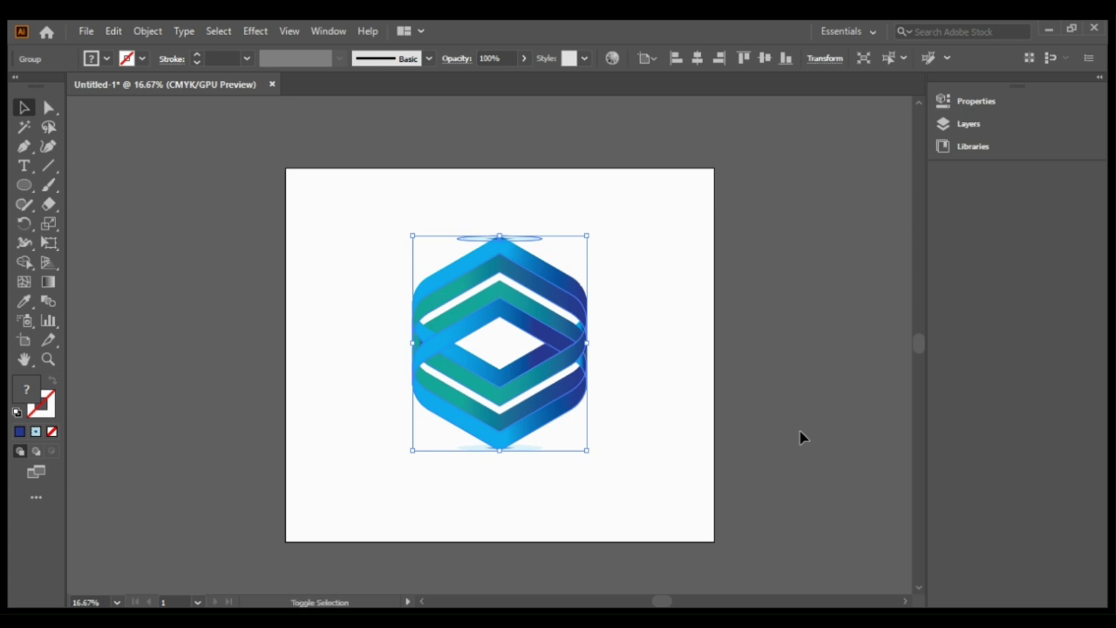
key(ctrl+d)
key(ctrl+d)
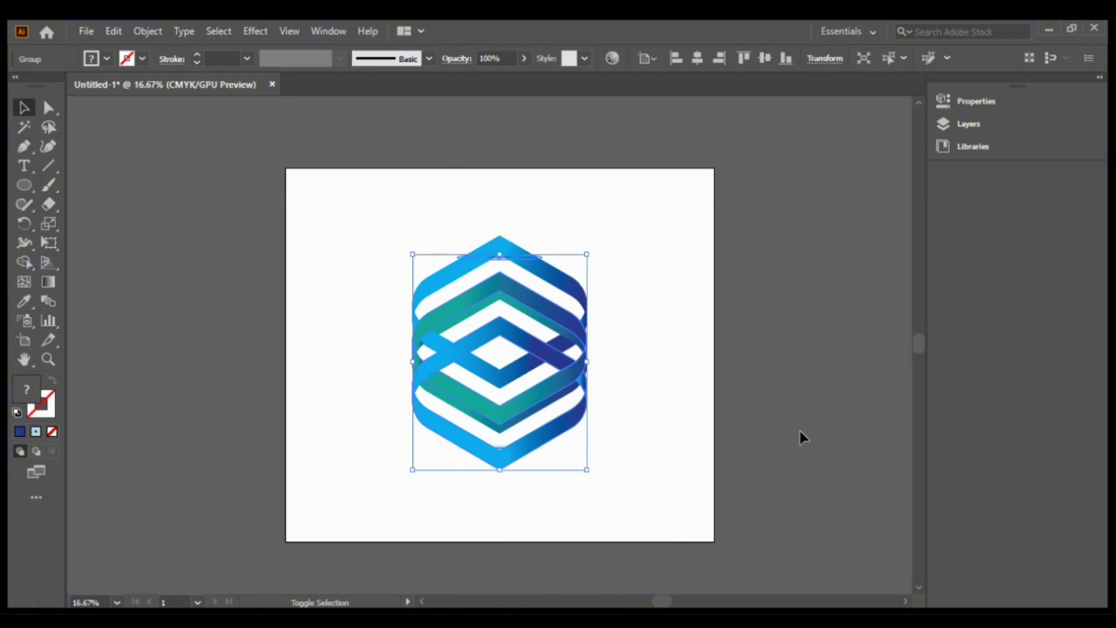
key(ctrl+d)
key(ctrl+d)
key(ctrl+shift+a)
key(m)
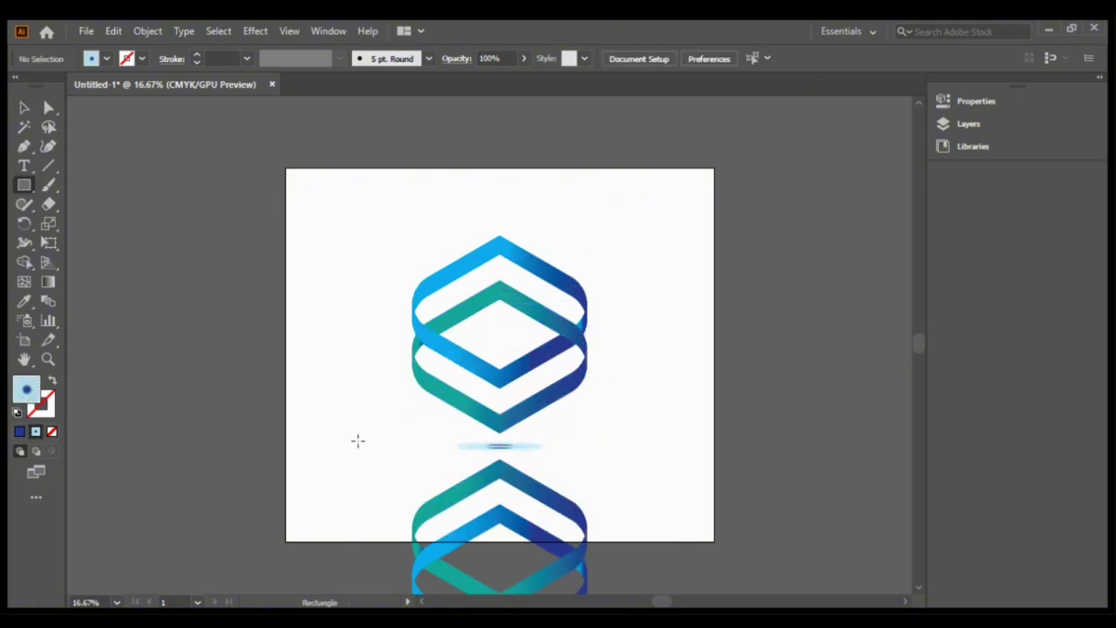
Draw a rectangle over the upper part of the mirrored reflection and fill it with a vertical linear gradient from white at top to black below.
mouse_move(389, 444)
mouse_down()
mouse_move(543, 538)
mouse_move(668, 552)
mouse_move(667, 564)
mouse_move(646, 564)
mouse_up()
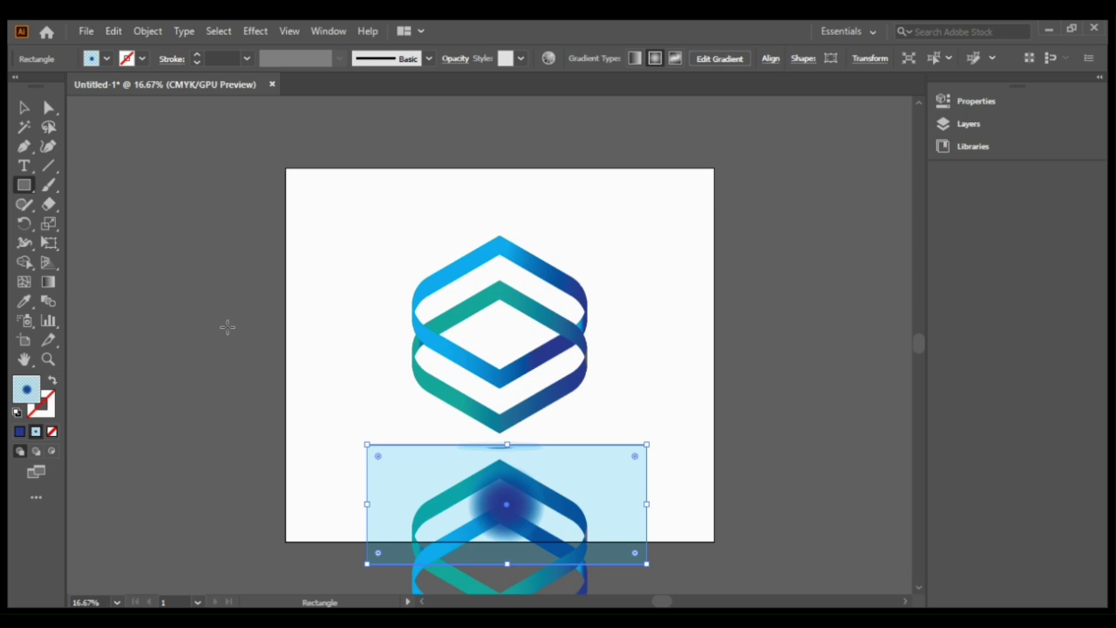
key(g)
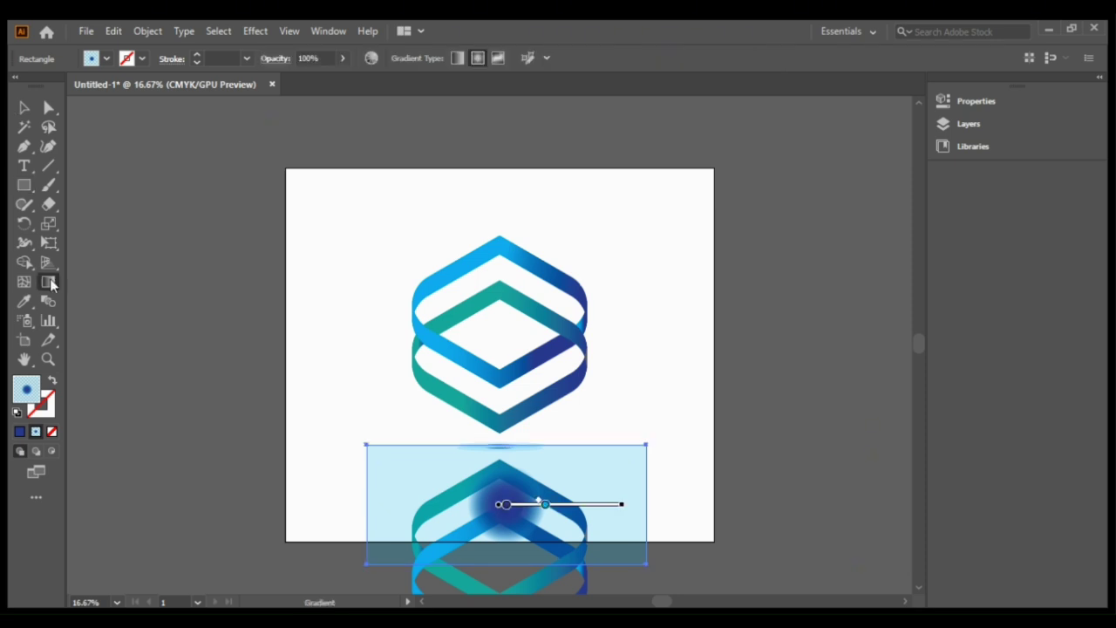
click(618, 503)
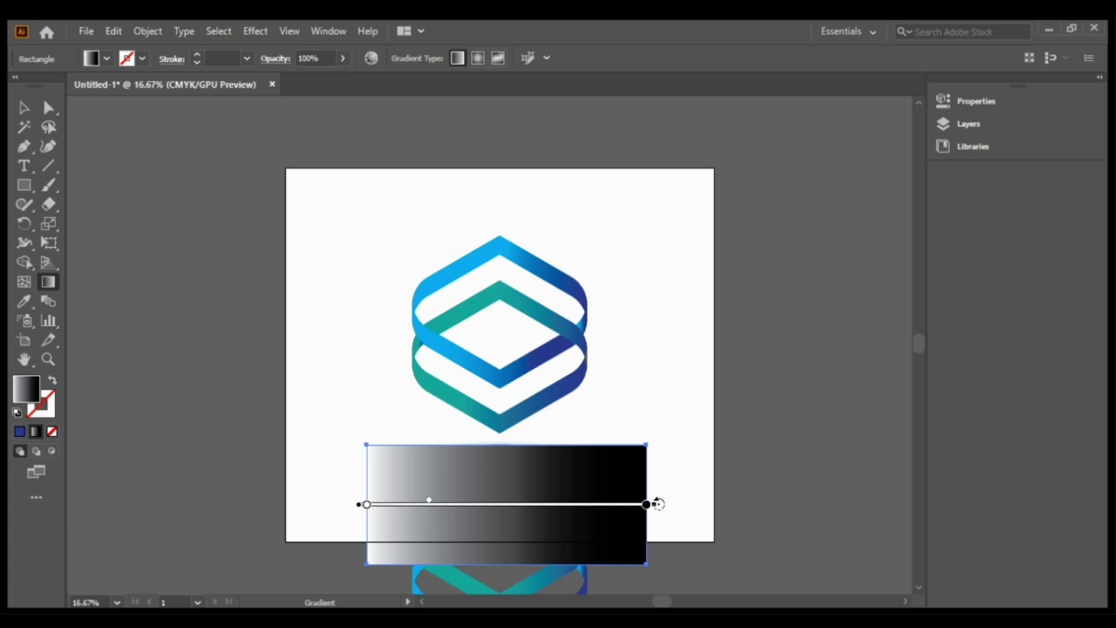
mouse_move(658, 504)
mouse_down()
mouse_move(379, 606)
mouse_move(366, 549)
mouse_up()
Select the gradient rectangle with the mirrored logo and ellipse and make an opacity mask that fades the reflection downward.
key(v)
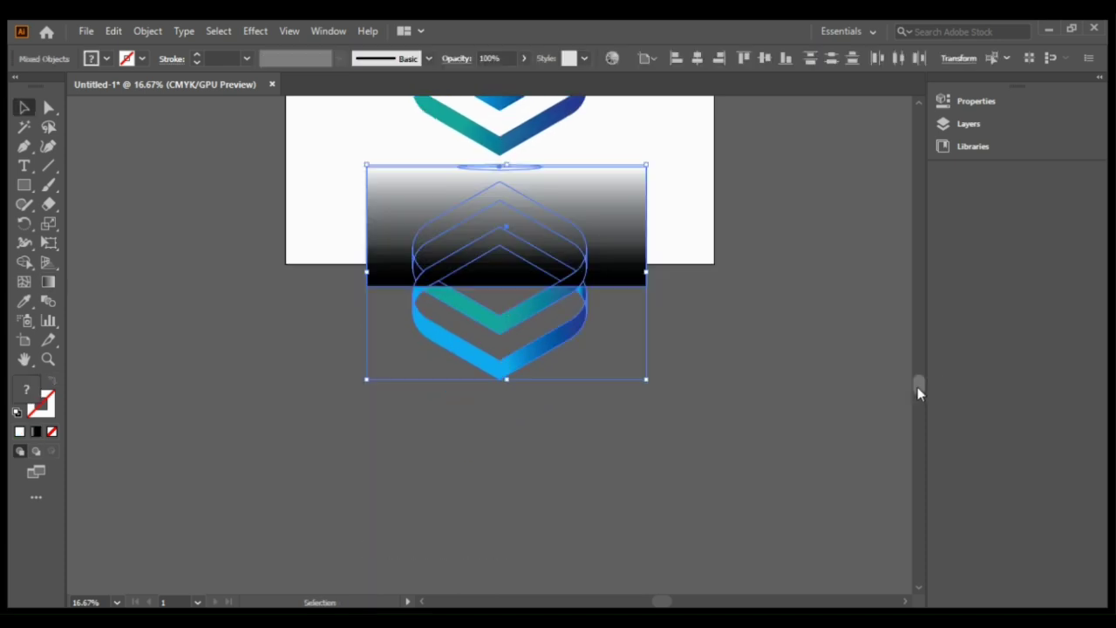
drag(917, 385, 917, 358)
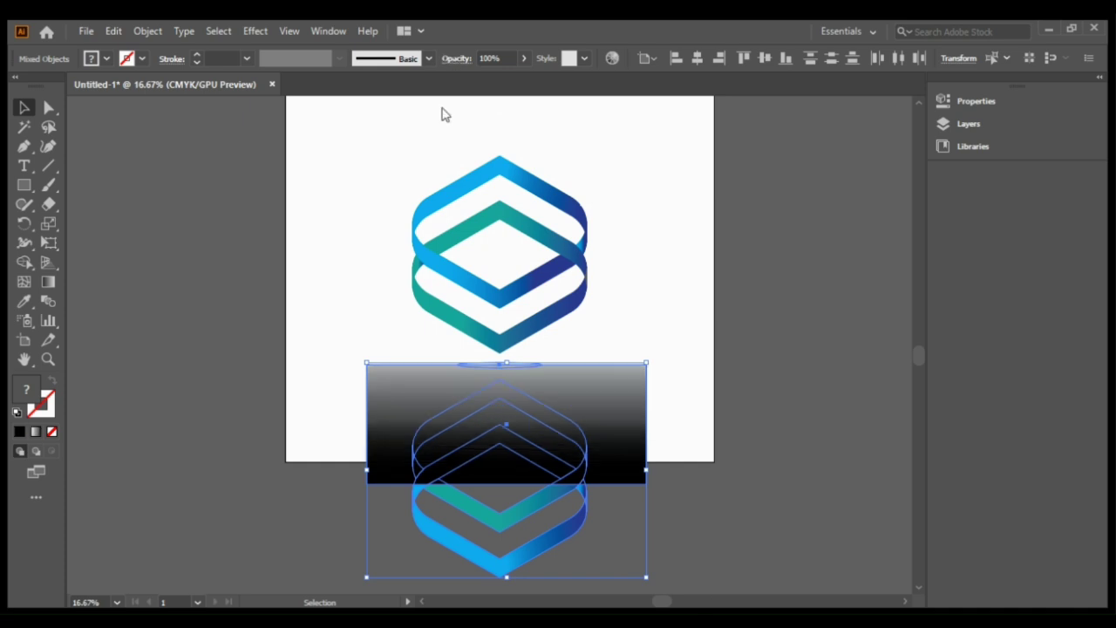
key(ctrl+g)
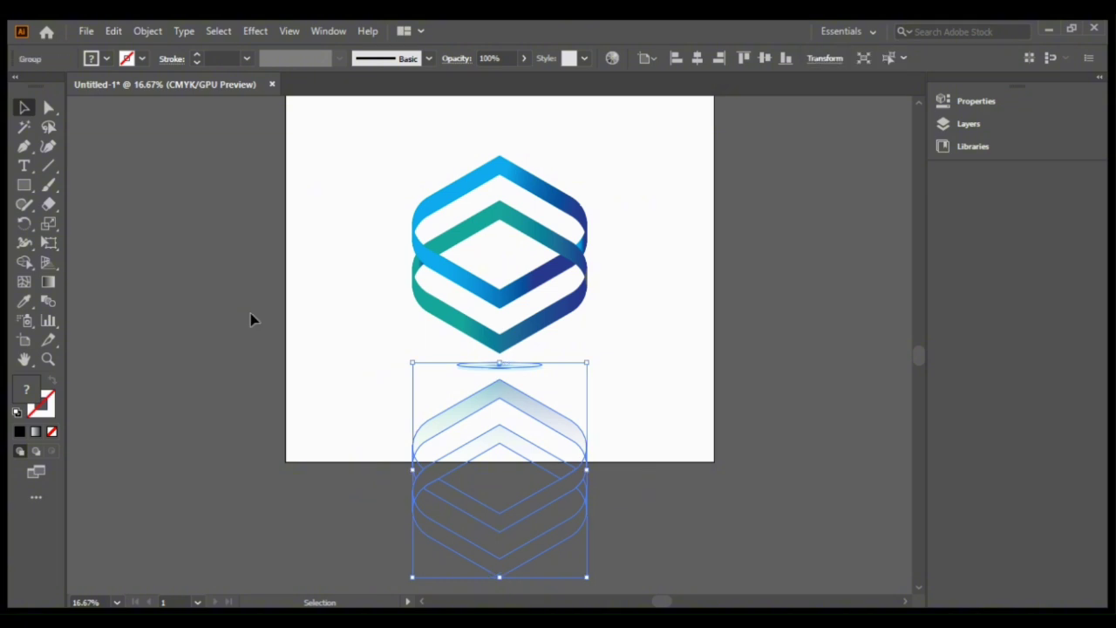